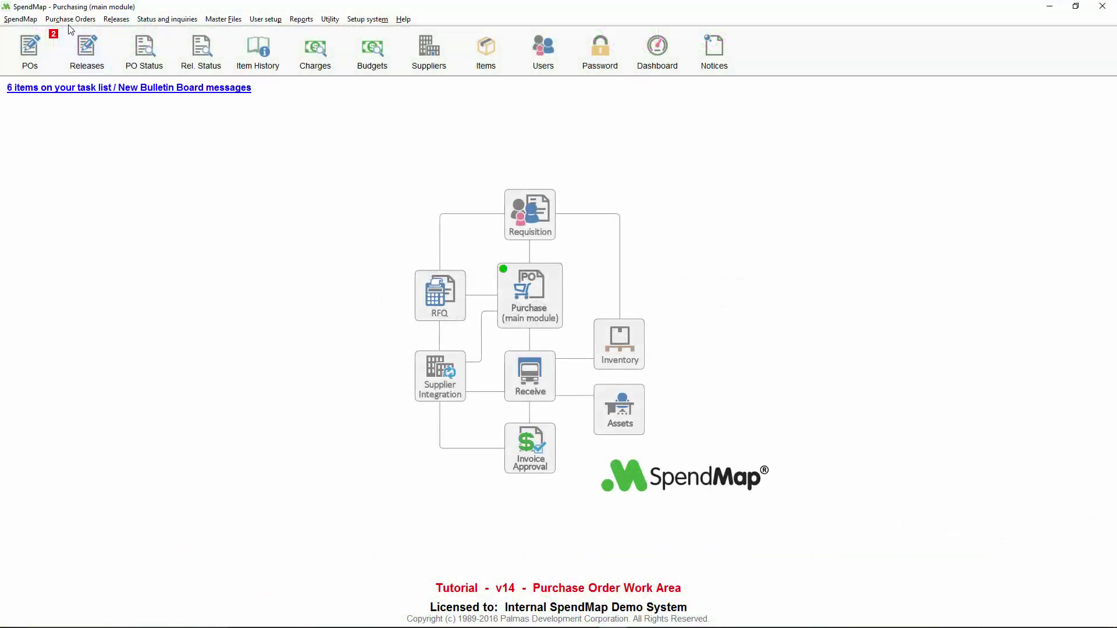
# Choose PO Work Area from the Purchase Orders menu
pyautogui.click(70, 19)
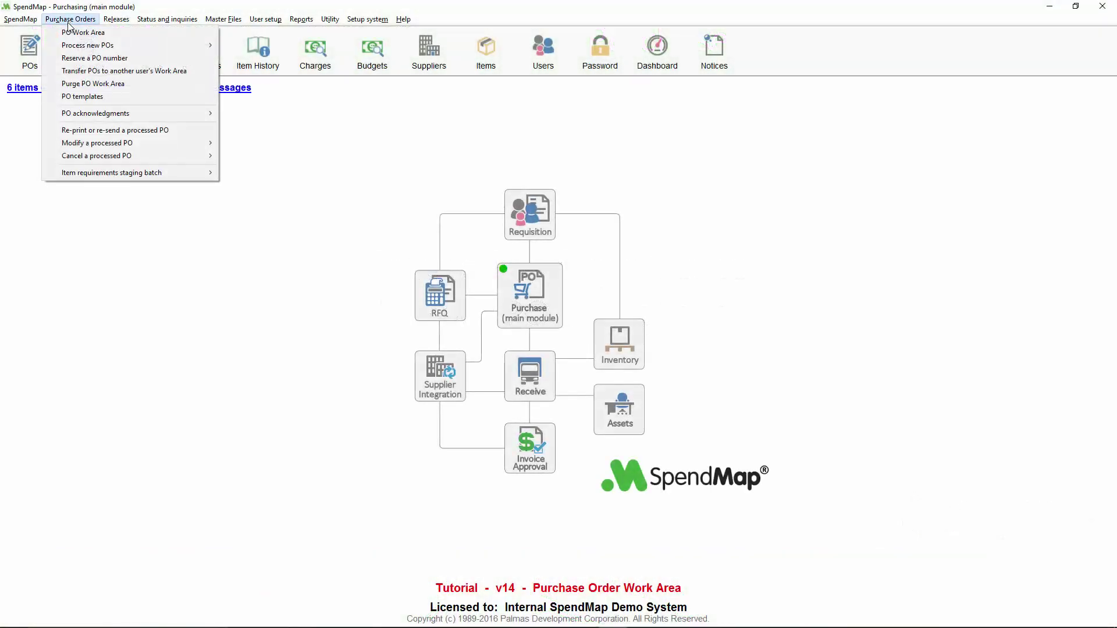
pyautogui.click(125, 33)
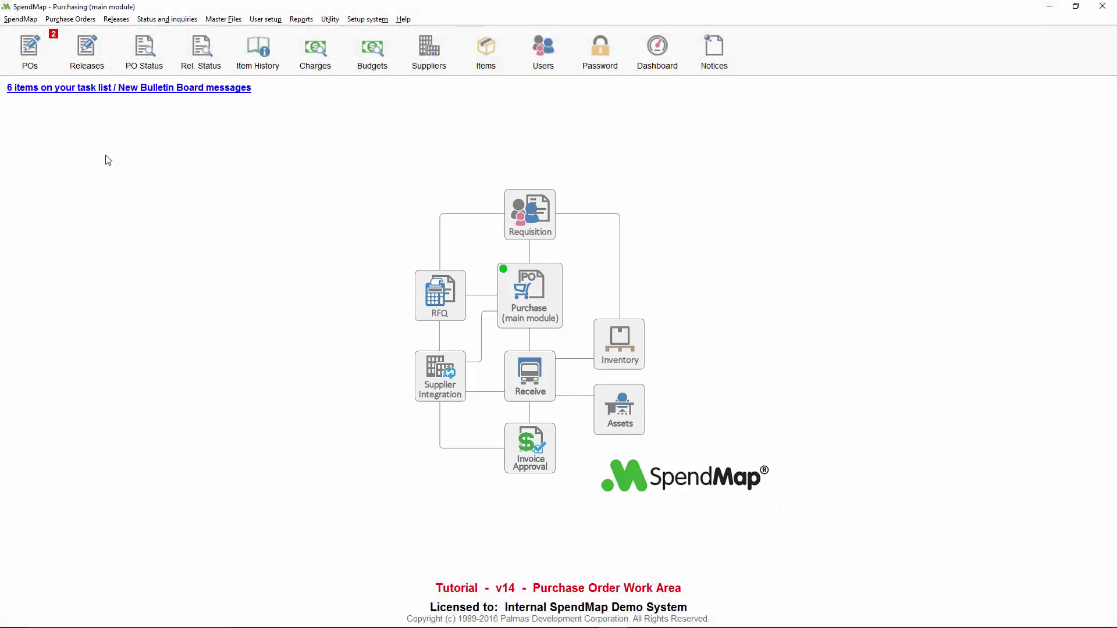
# Open the PO Work Area list and select ACME's purchase order 10026
pyautogui.click(51, 58)
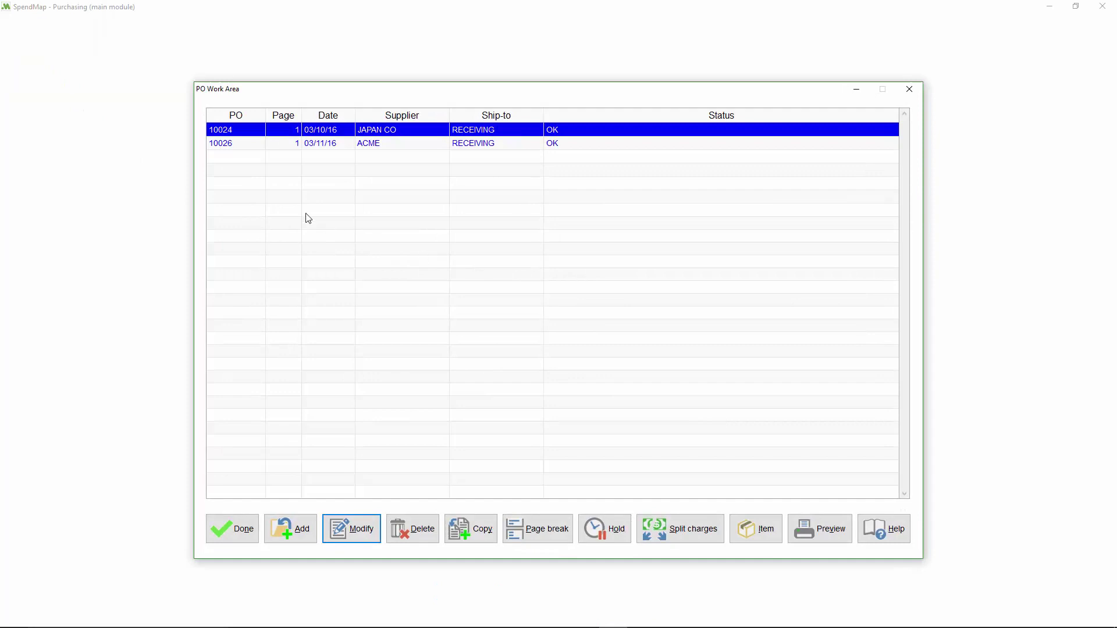
pyautogui.click(249, 143)
pyautogui.click(252, 130)
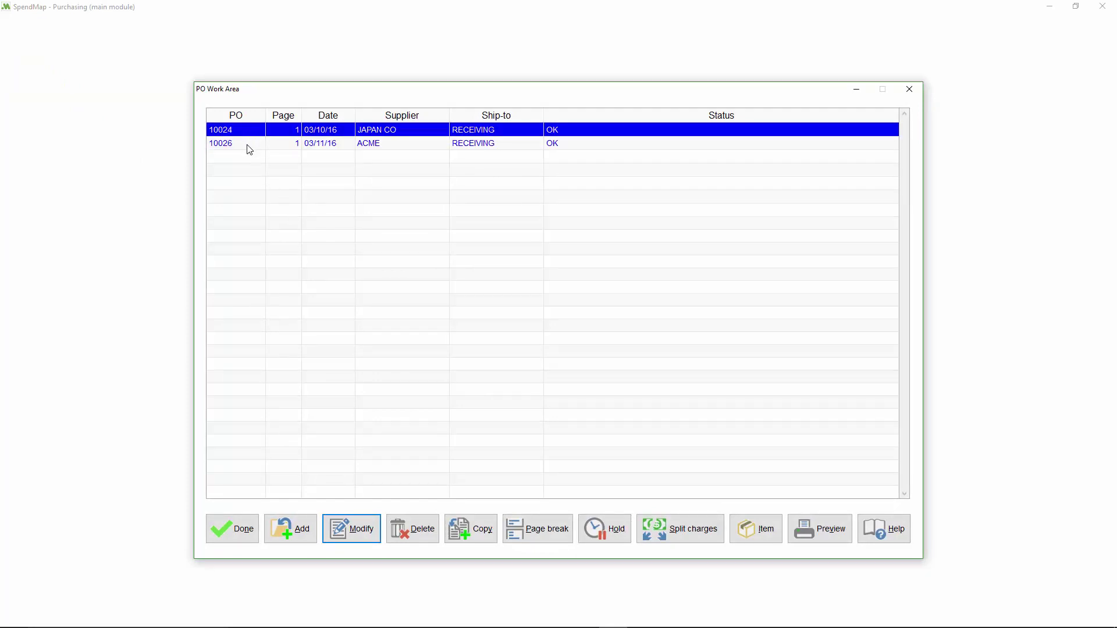
pyautogui.click(248, 145)
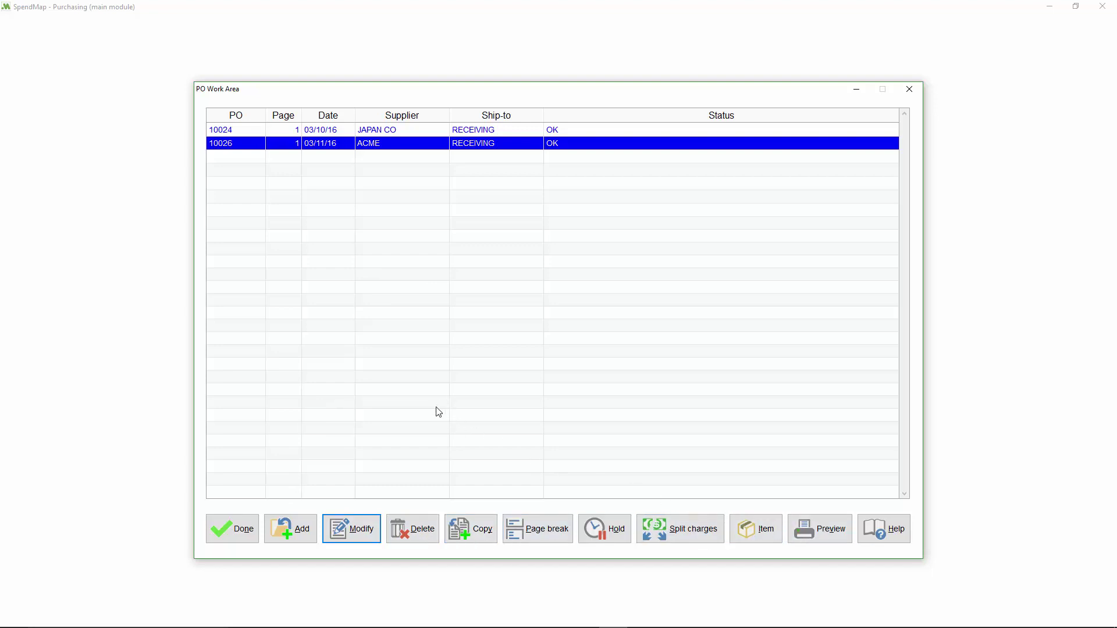
# Add a new purchase order, keeping number set A so it gets PO number 10038
pyautogui.click(302, 541)
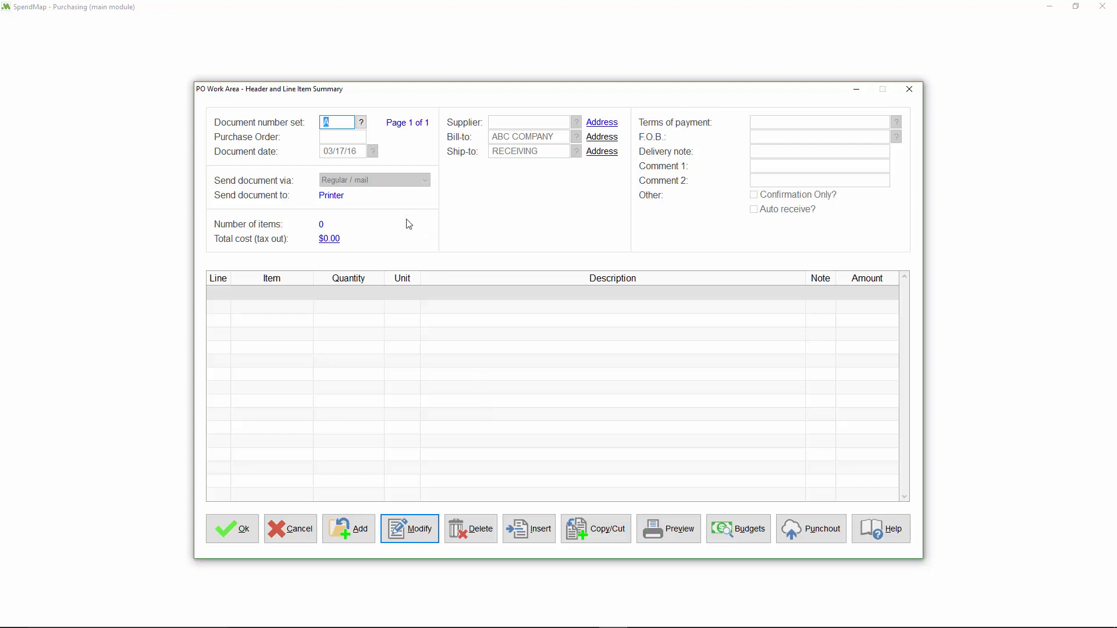
pyautogui.press('Home')
pyautogui.press('Tab')
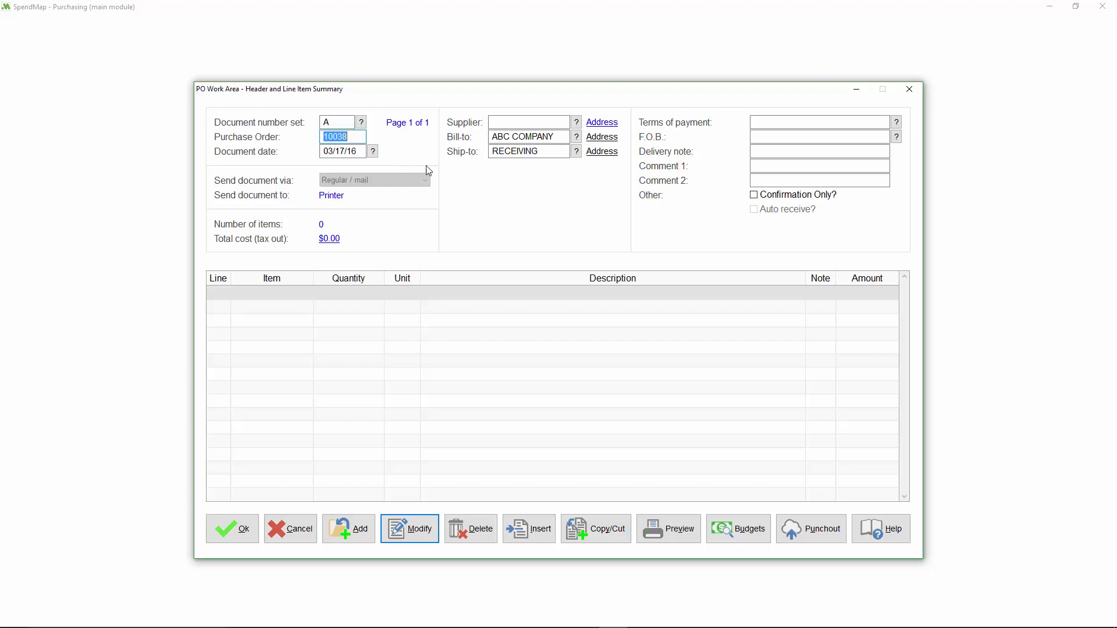
# Enter * in the supplier field and view the supplier address details without changes
pyautogui.click(509, 123)
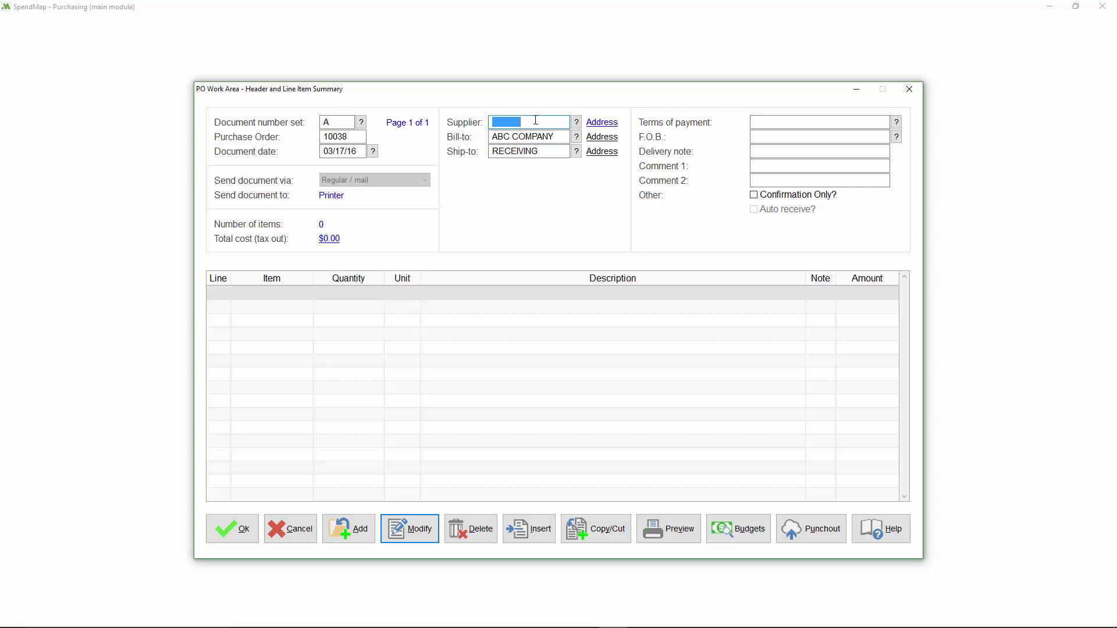
pyautogui.write('*')
pyautogui.click(597, 123)
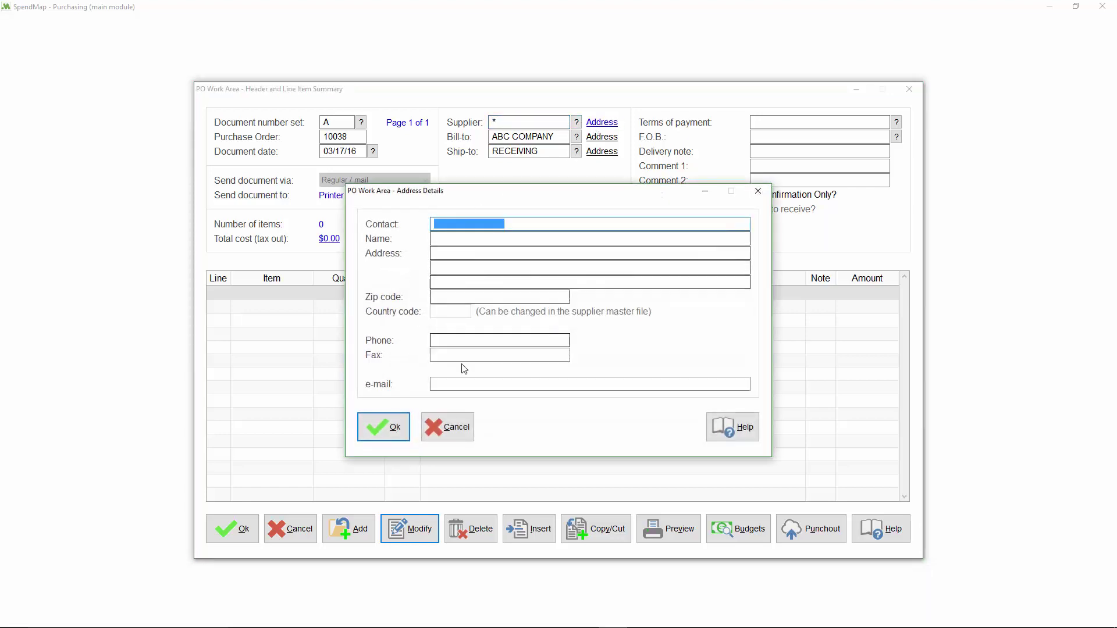
pyautogui.click(449, 434)
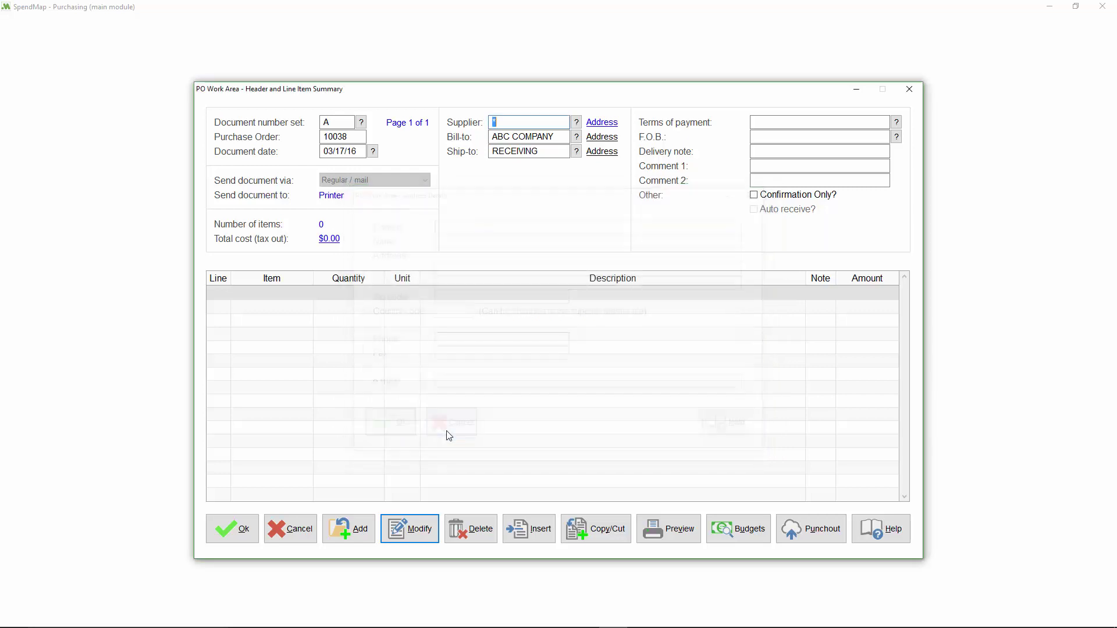
# Pick ACME from the supplier Lookup and keep sending the PO by e-mail
pyautogui.click(576, 123)
pyautogui.click(309, 143)
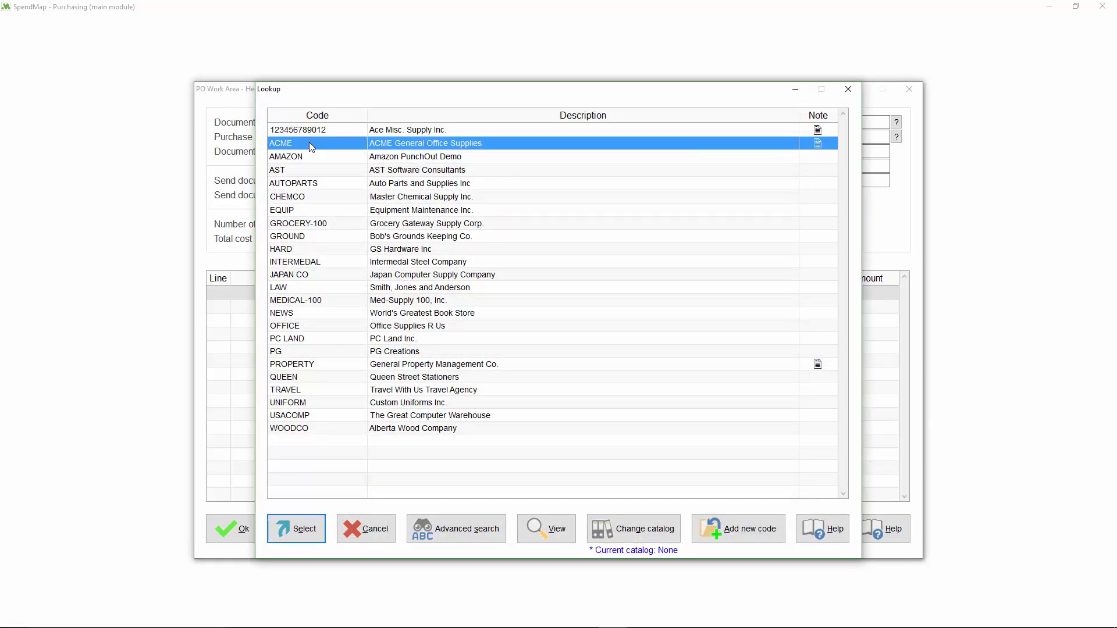
pyautogui.doubleClick(308, 142)
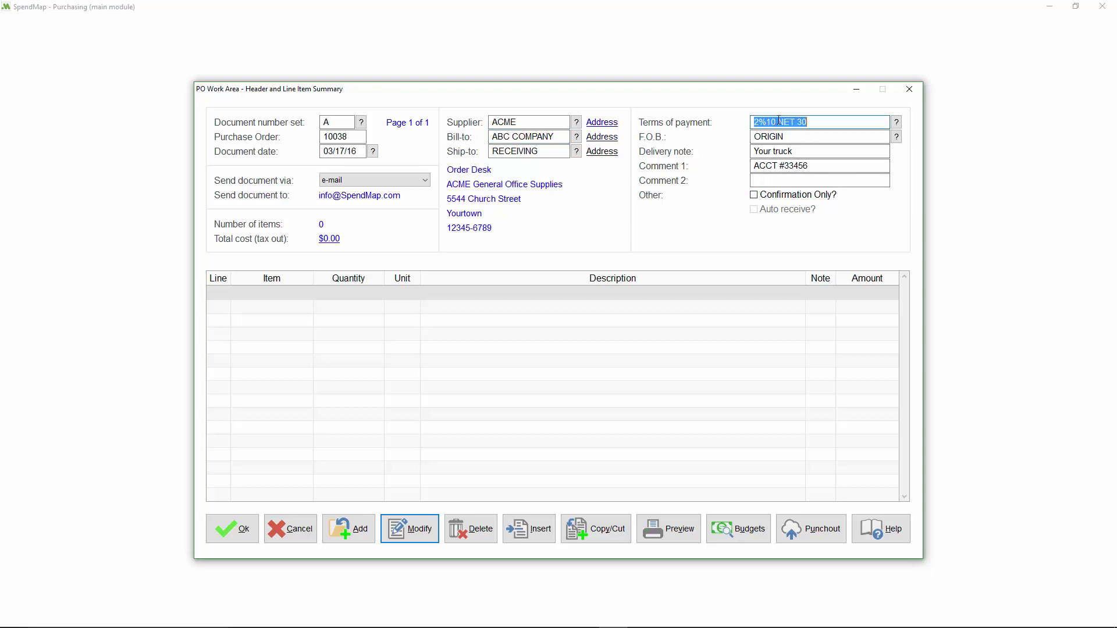
pyautogui.click(421, 181)
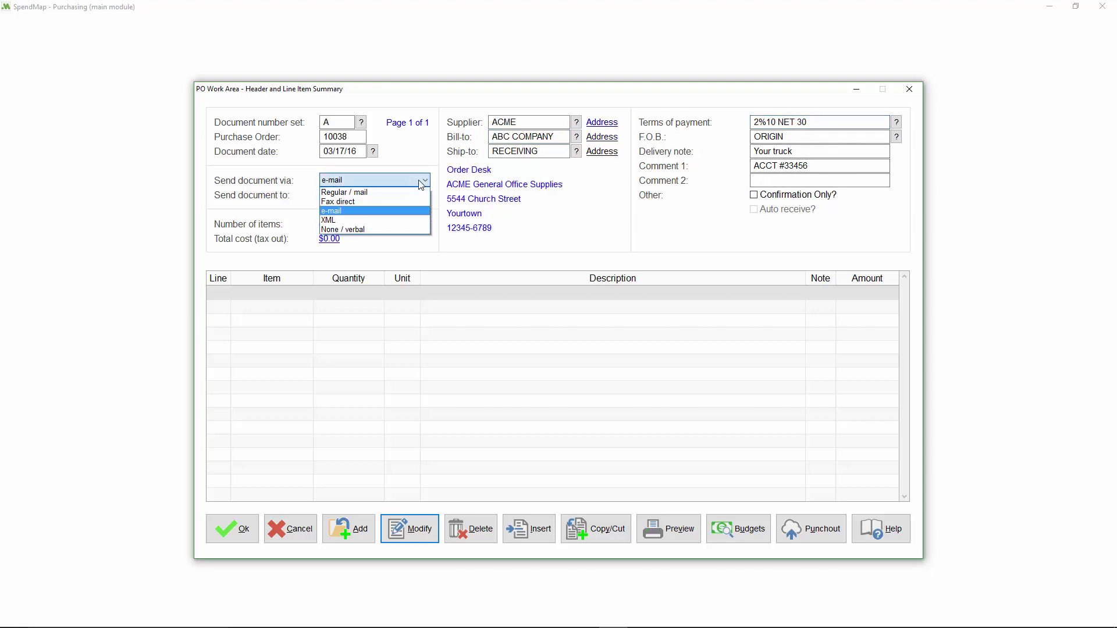
pyautogui.click(421, 183)
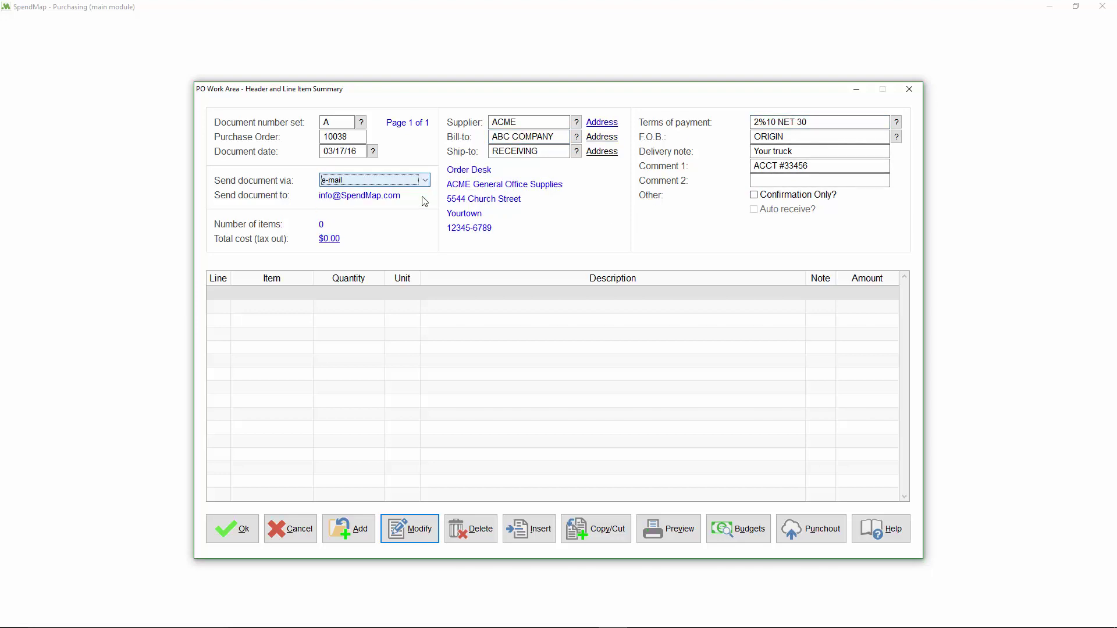
pyautogui.click(497, 366)
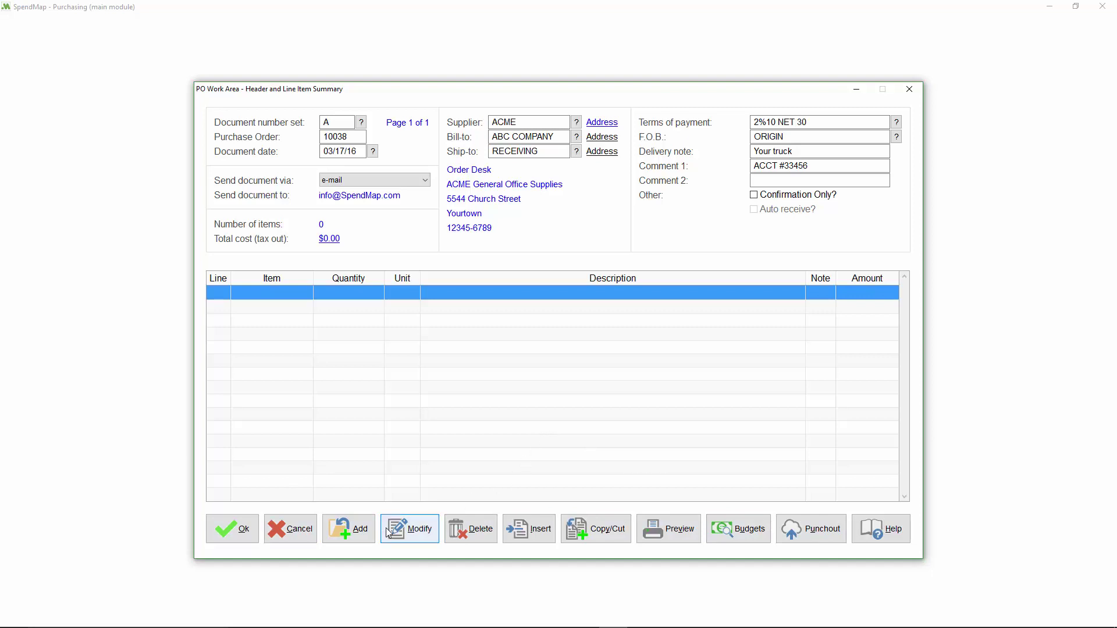
# Add a new line to the PO and bring up the item-code Extended Lookup
pyautogui.click(351, 537)
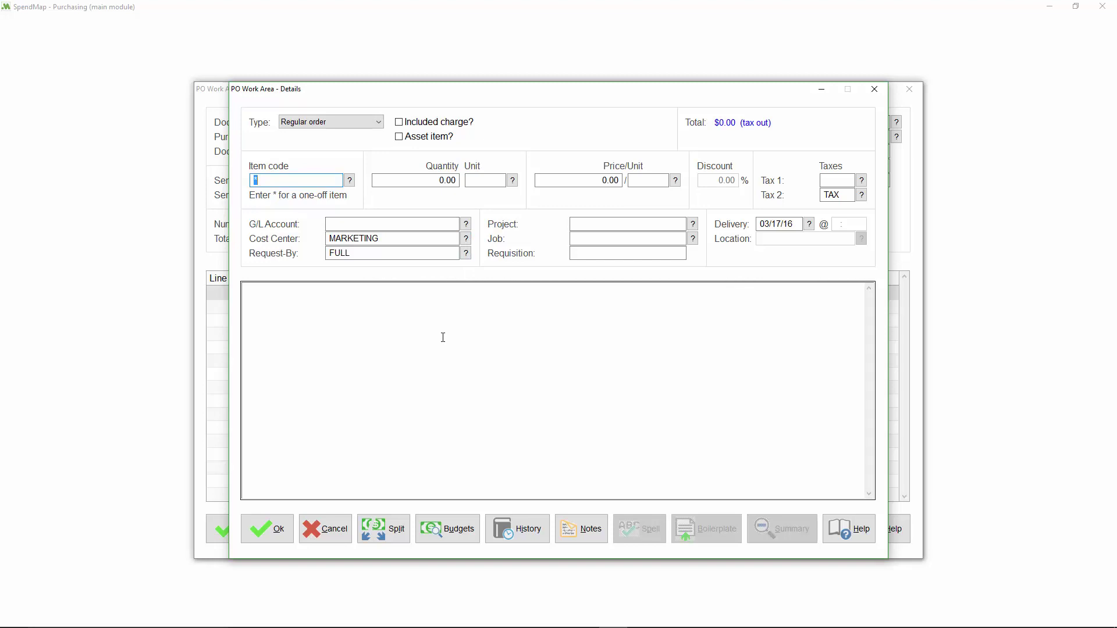
pyautogui.click(350, 181)
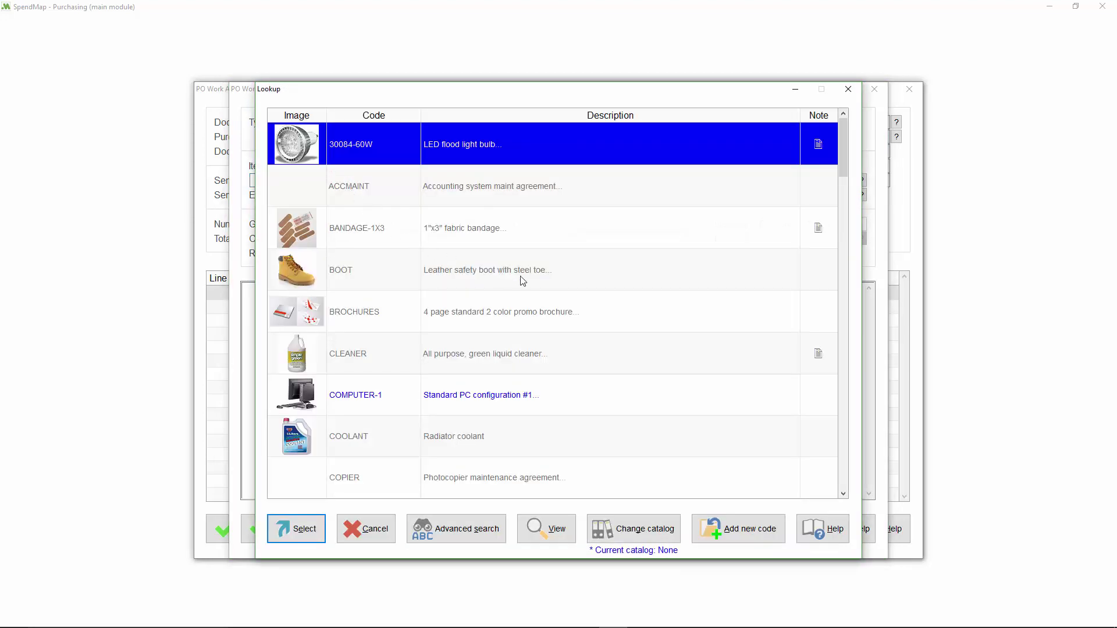
pyautogui.moveTo(611, 298)
# Filter the advanced item search by supplier ACME and pick COMPUTER-1 from the results
pyautogui.click(479, 544)
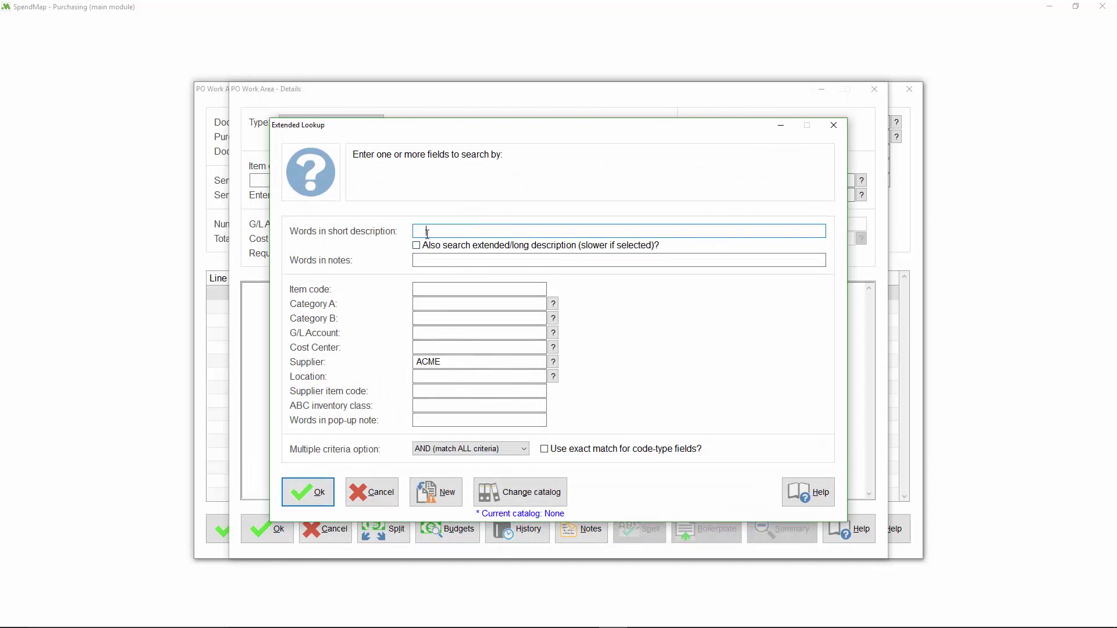
pyautogui.click(440, 303)
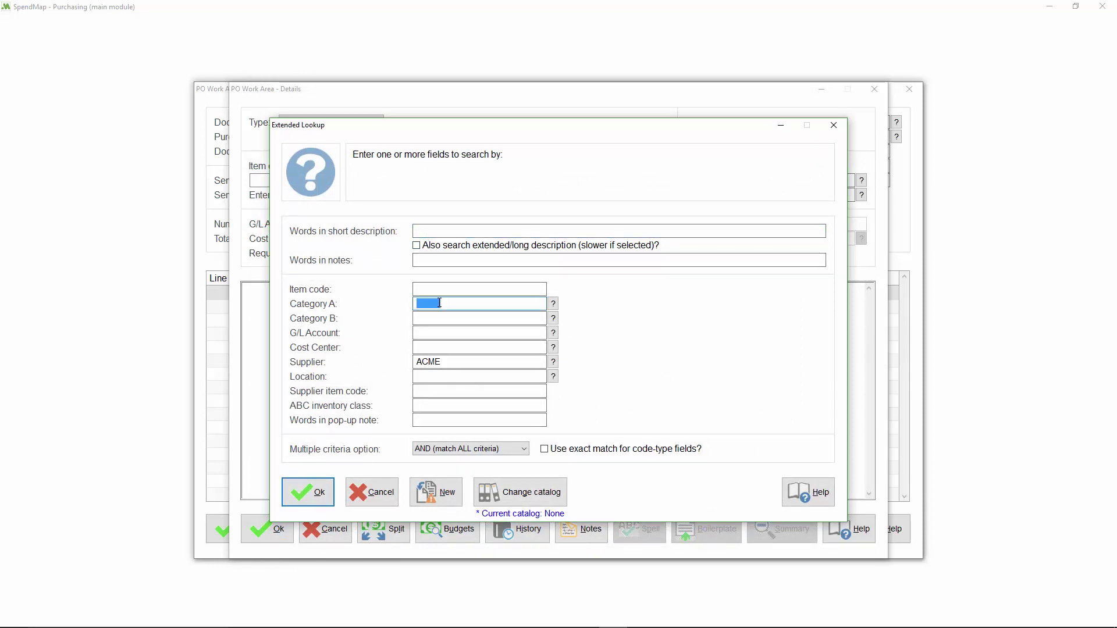
pyautogui.click(446, 362)
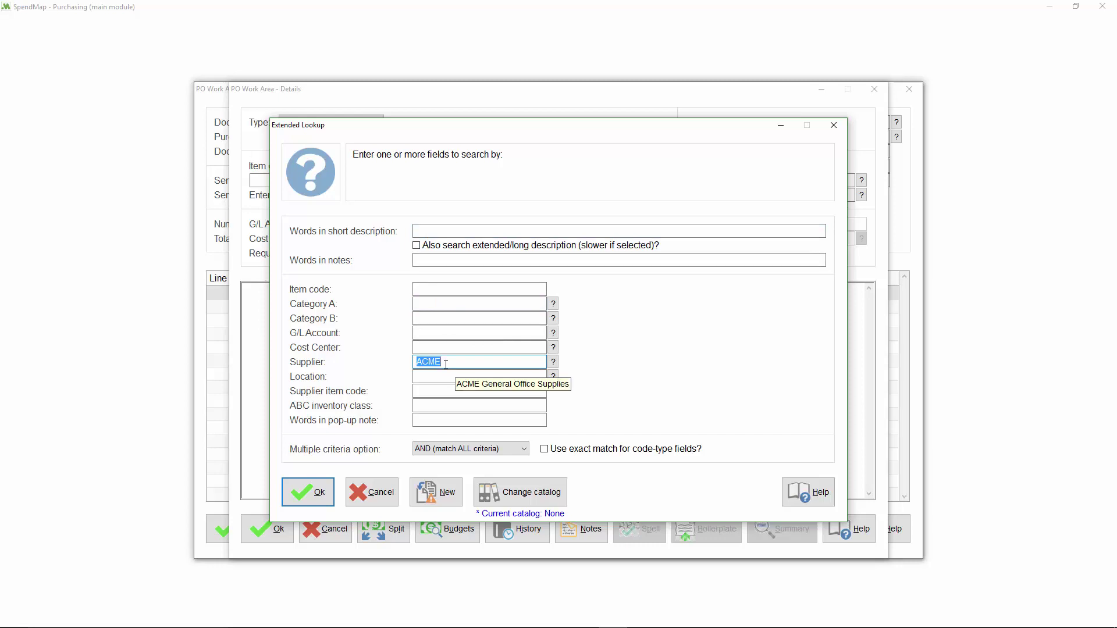
pyautogui.click(317, 497)
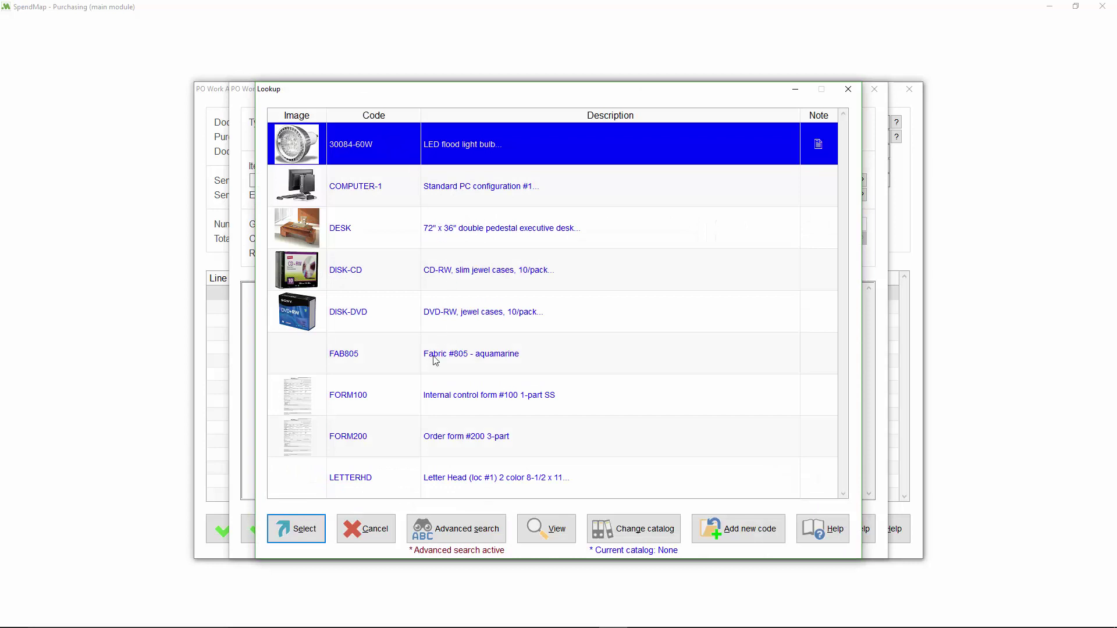
pyautogui.click(397, 202)
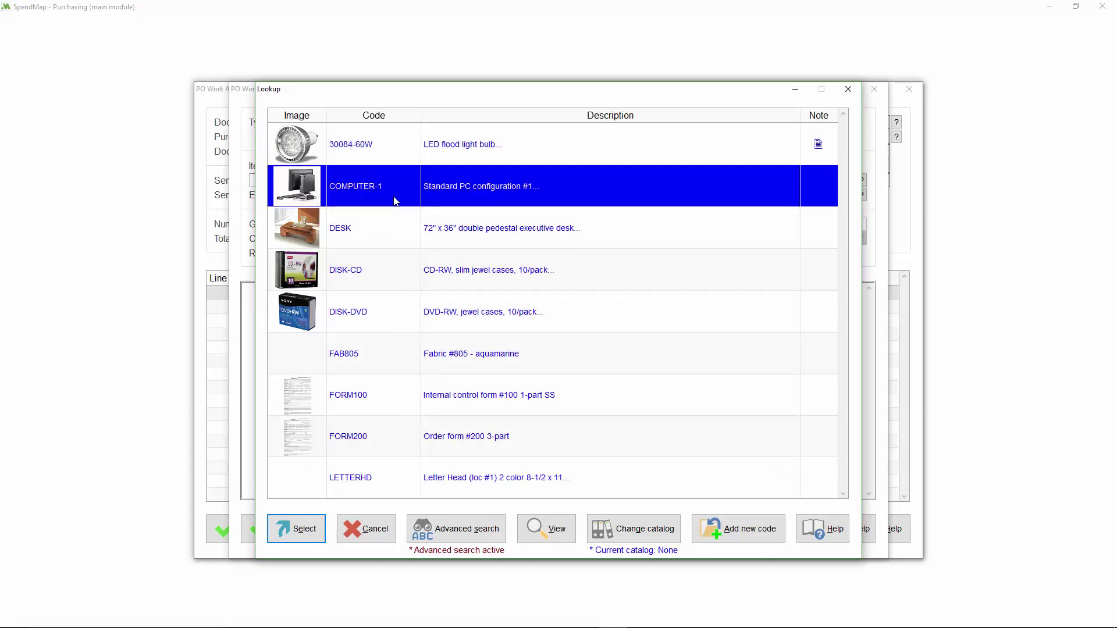
# Apply COMPUTER-1 to the line and review its 810.00 price, G/L account and description
pyautogui.doubleClick(393, 201)
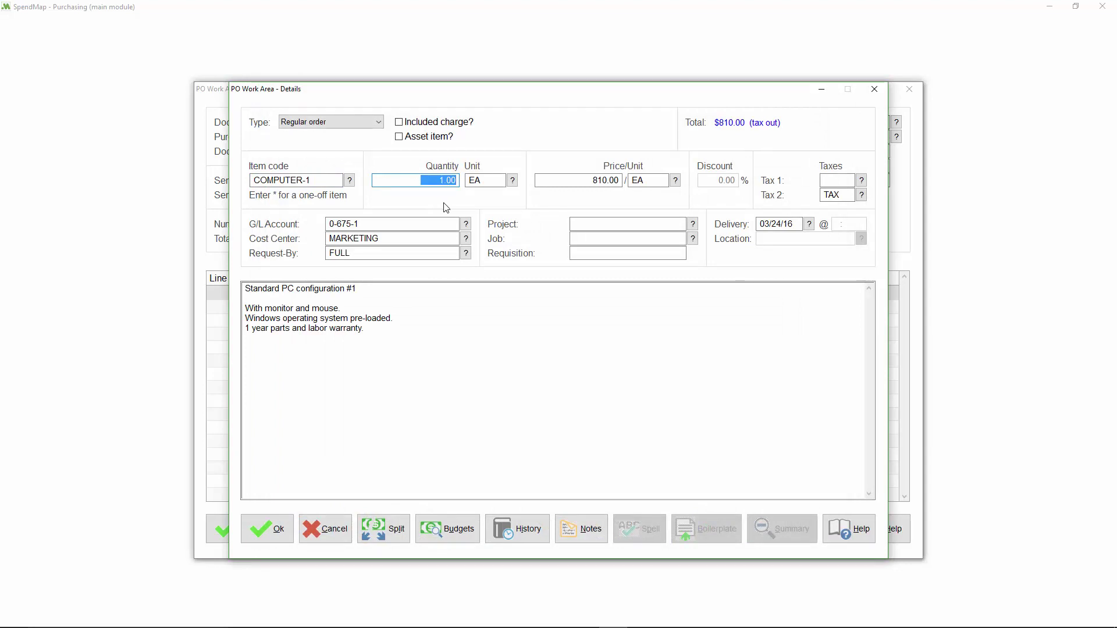
pyautogui.click(605, 181)
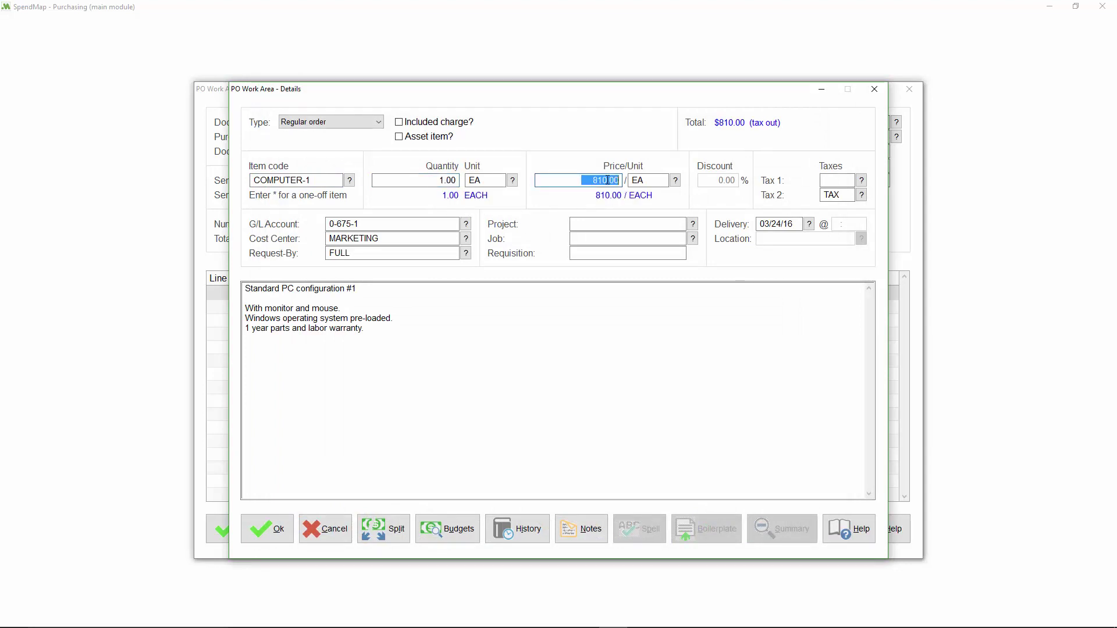
pyautogui.click(370, 221)
pyautogui.press('Tab')
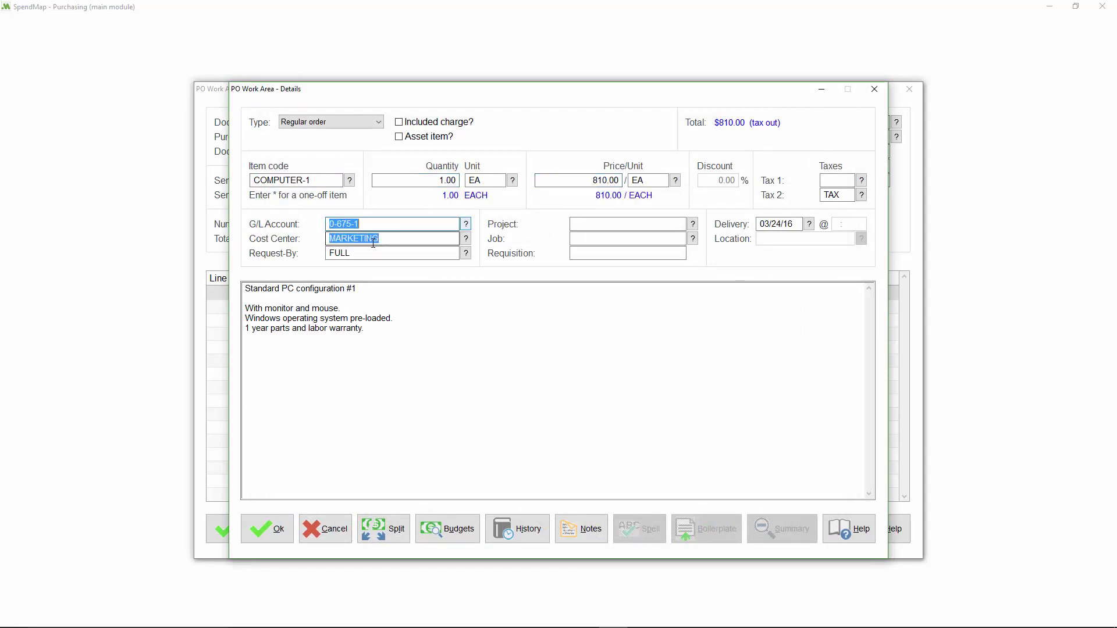
pyautogui.click(375, 335)
pyautogui.moveTo(375, 335); pyautogui.dragTo(241, 285)
pyautogui.click(437, 348)
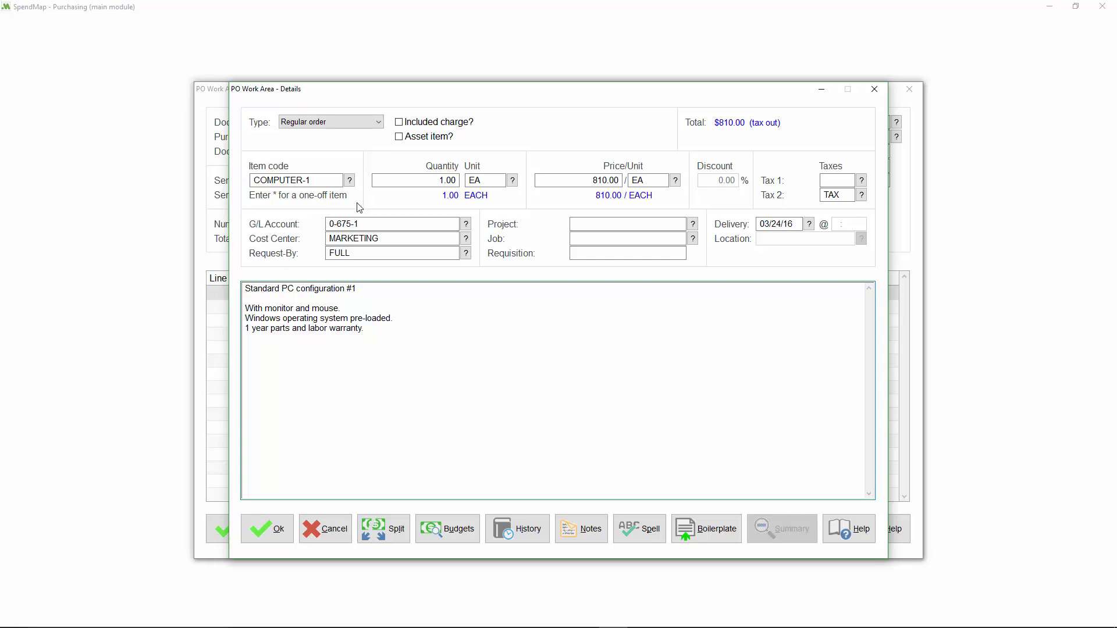
# Type 12345 over the item code, then select and review the description text
pyautogui.click(302, 180)
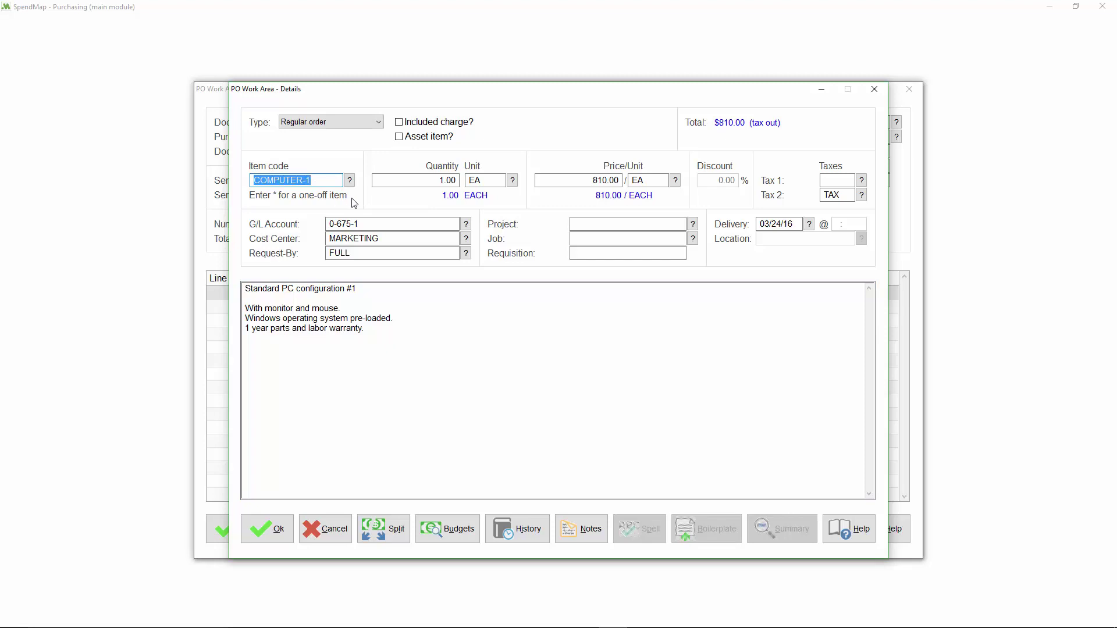
pyautogui.write('12345')
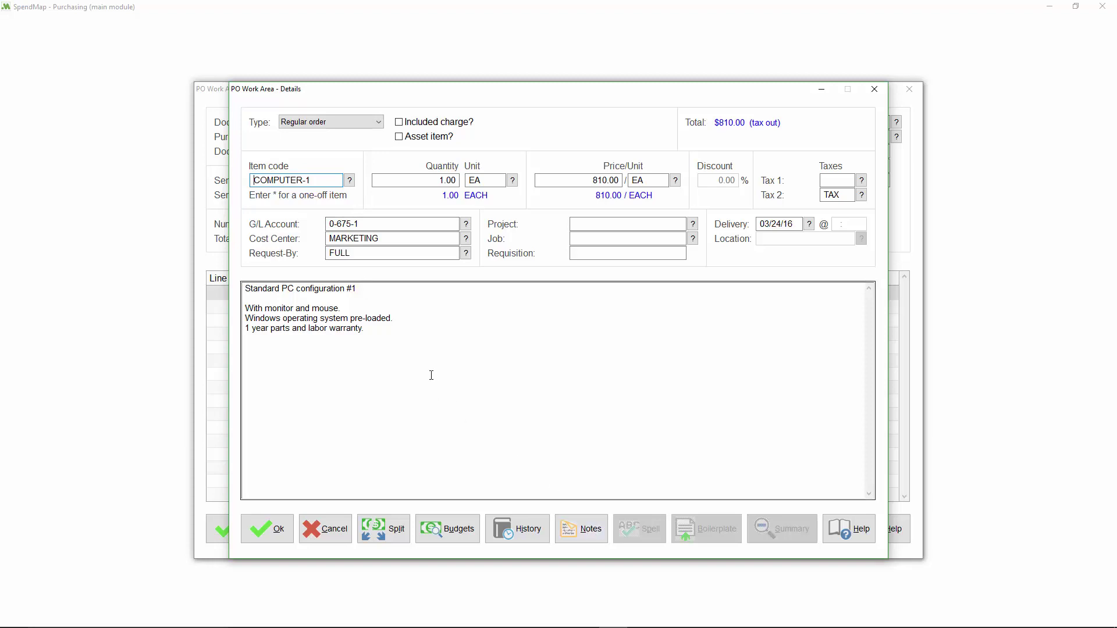
pyautogui.click(379, 331)
pyautogui.hotkey('shift', 'Up')
pyautogui.hotkey('shift', 'Up')
pyautogui.hotkey('shift', 'Up')
pyautogui.hotkey('shift', 'Up')
pyautogui.hotkey('shift', 'Home')
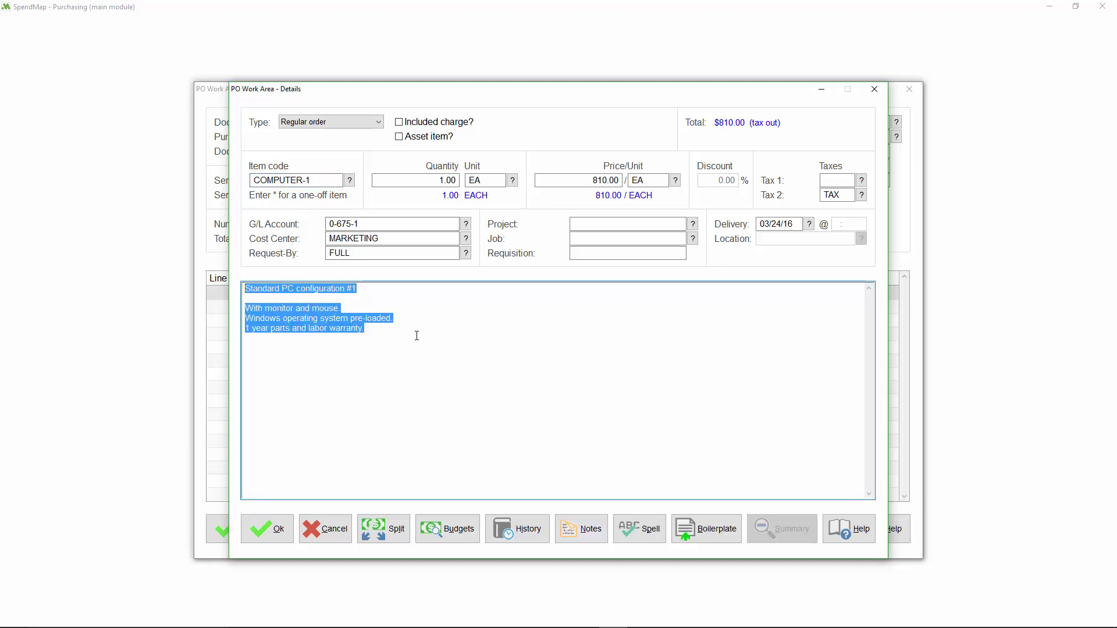
pyautogui.click(449, 336)
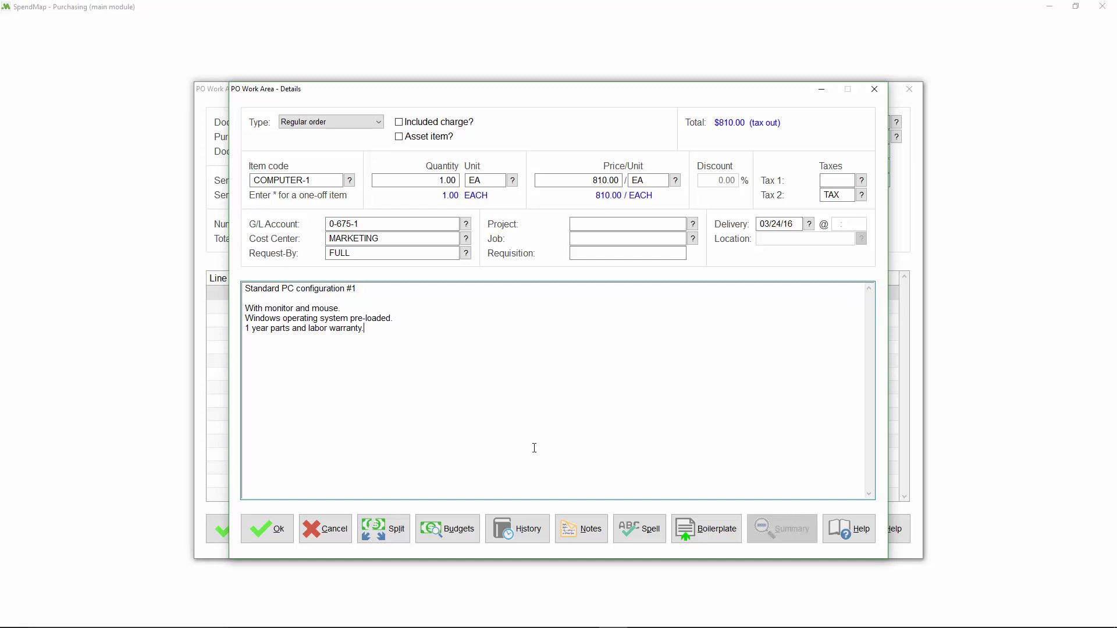
# Paste 'Receiver - please call me when this comes in.' as an internal note and save the line
pyautogui.click(583, 538)
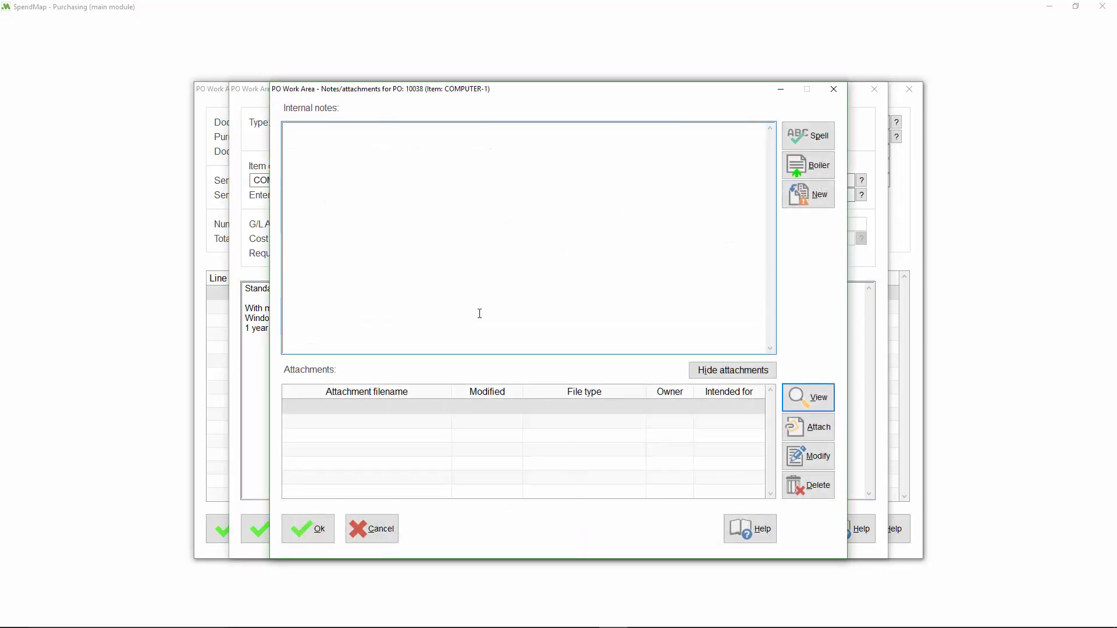
pyautogui.rightClick(329, 148)
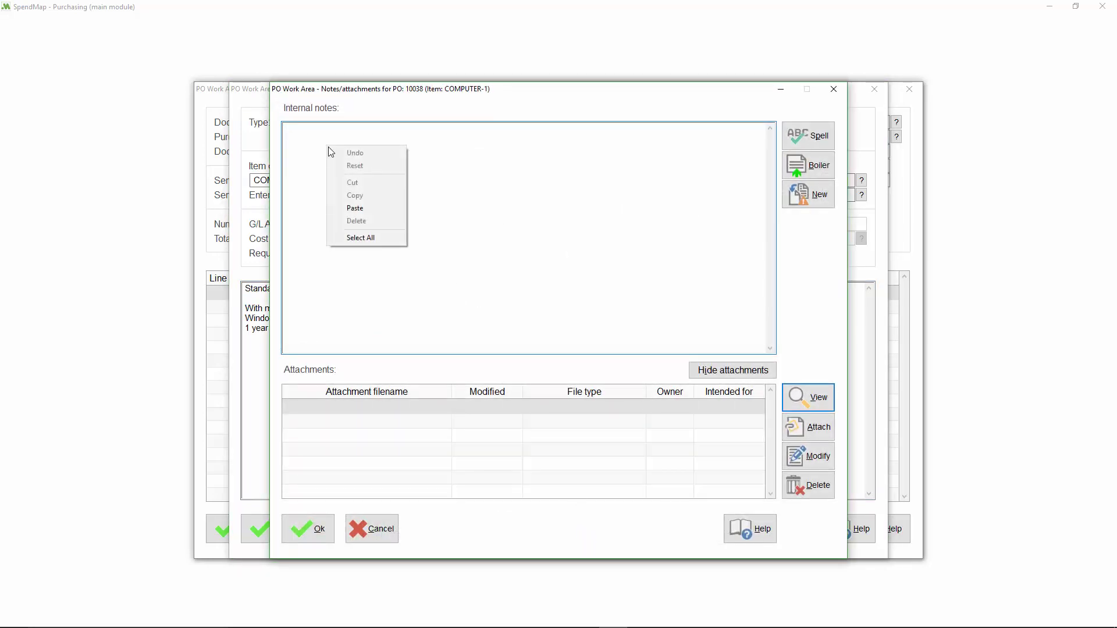
pyautogui.click(353, 207)
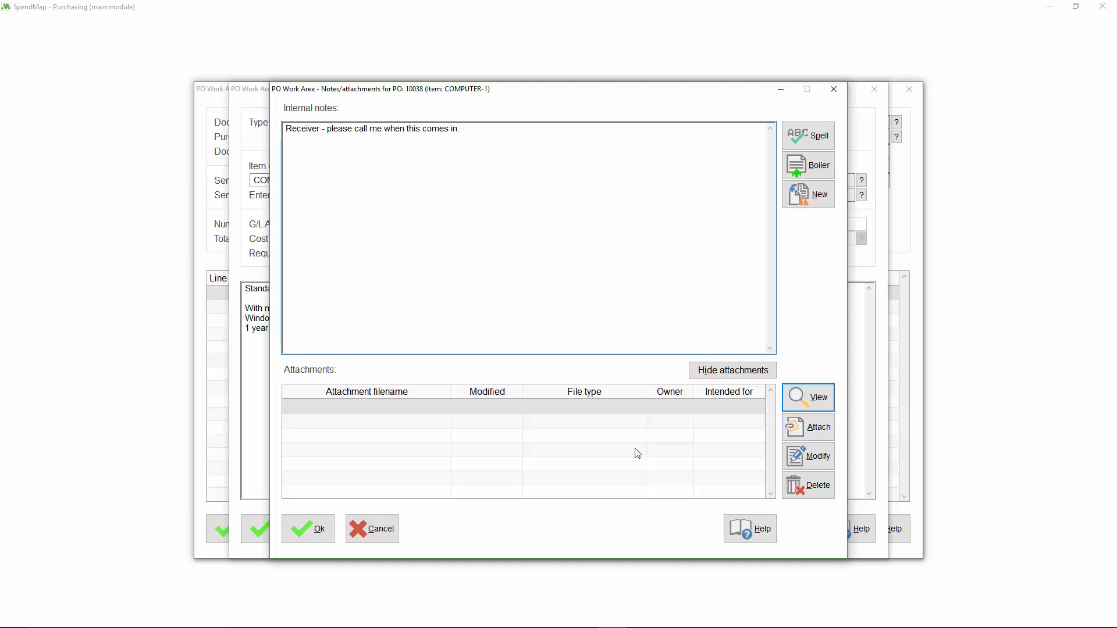
pyautogui.click(309, 528)
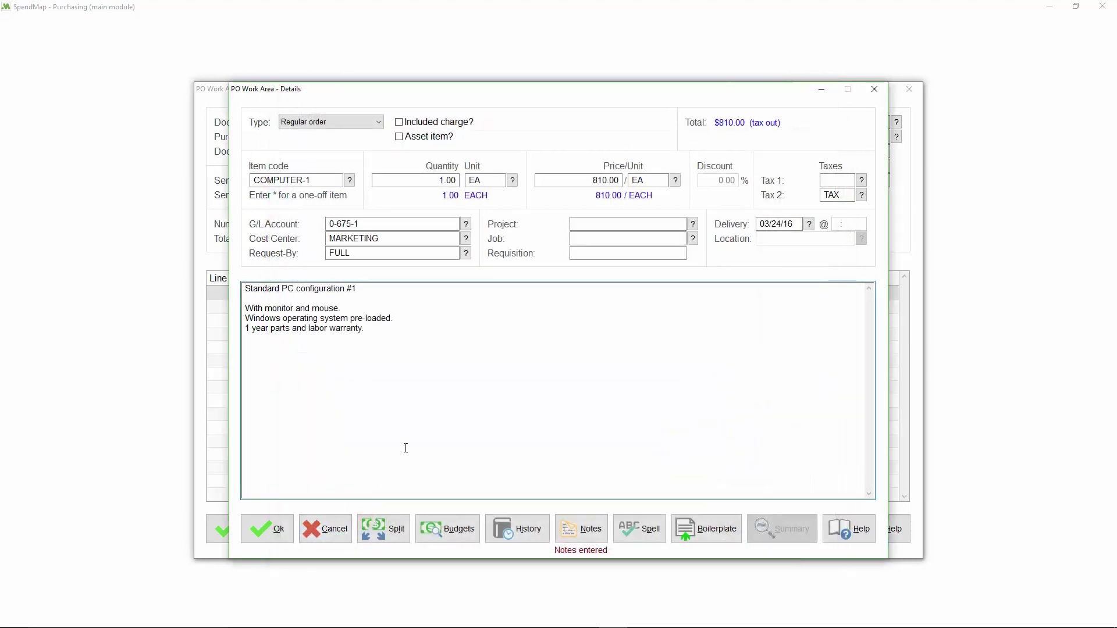
pyautogui.click(285, 532)
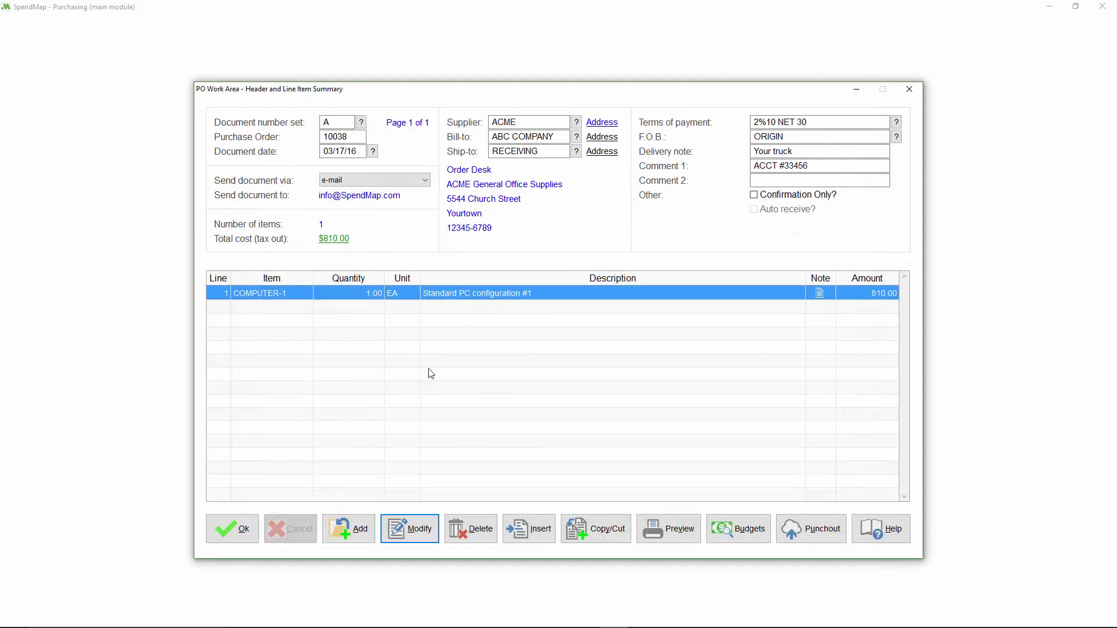
# Add a second PO line with its type set to Description only
pyautogui.click(358, 529)
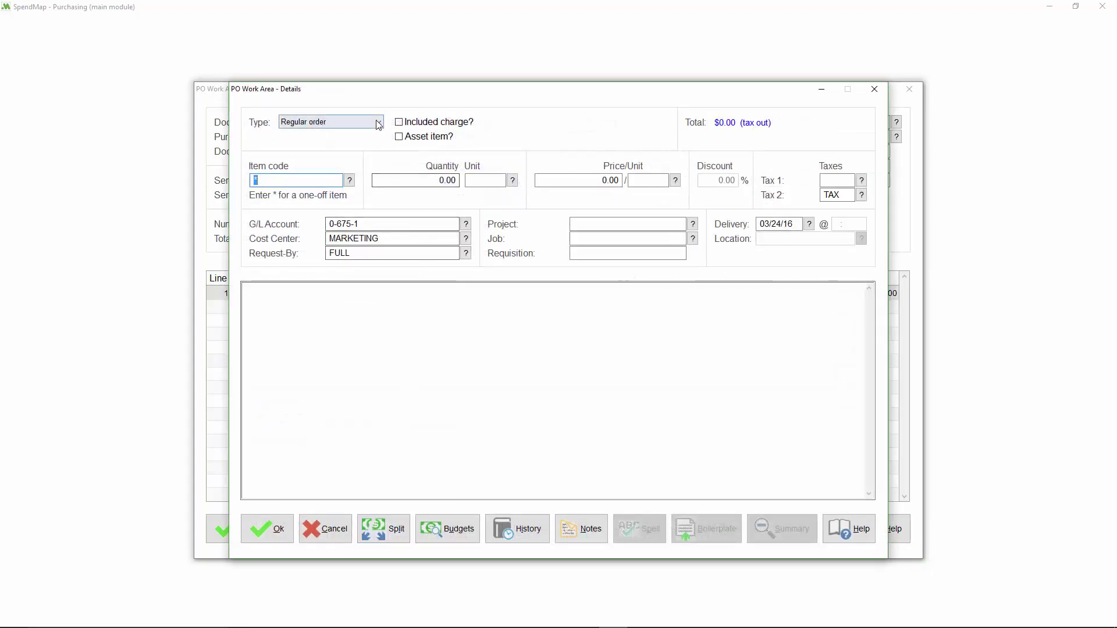
pyautogui.click(378, 123)
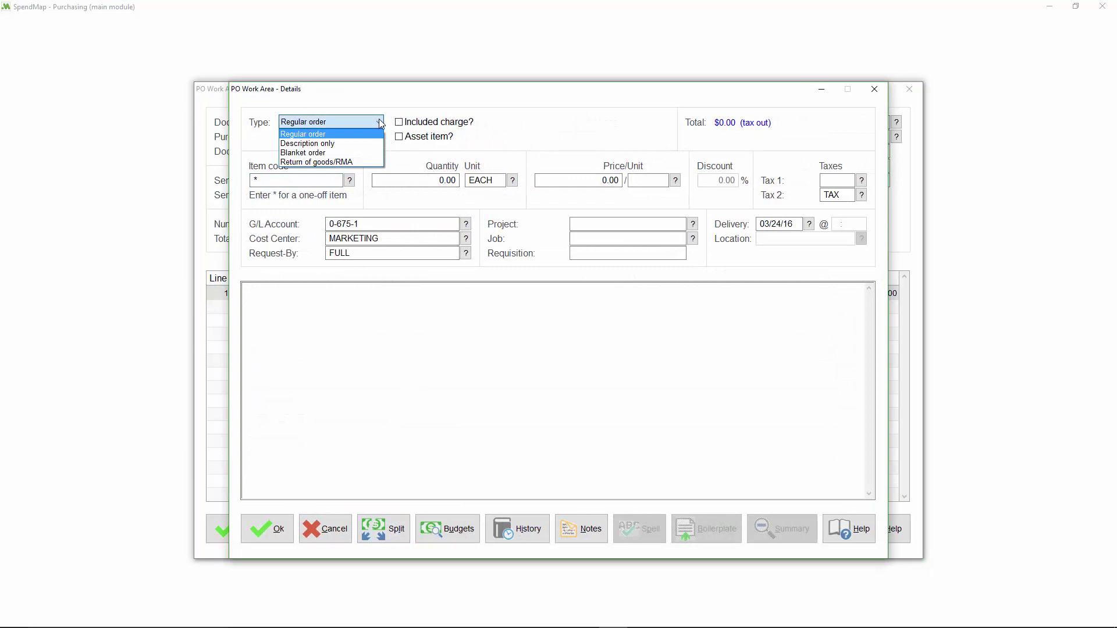
pyautogui.click(337, 143)
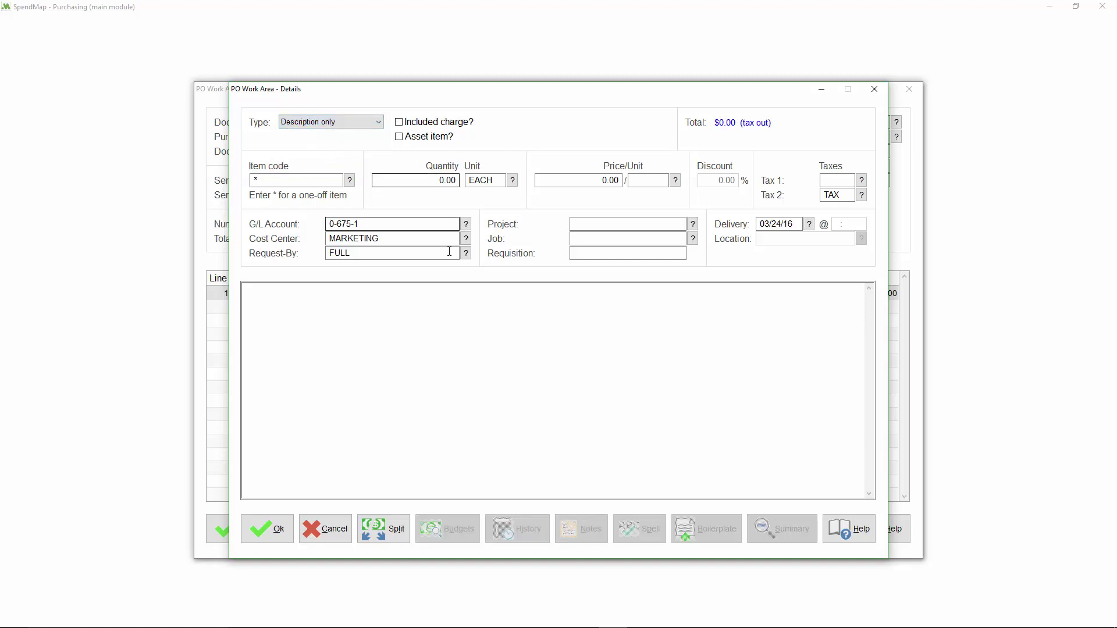
pyautogui.click(458, 330)
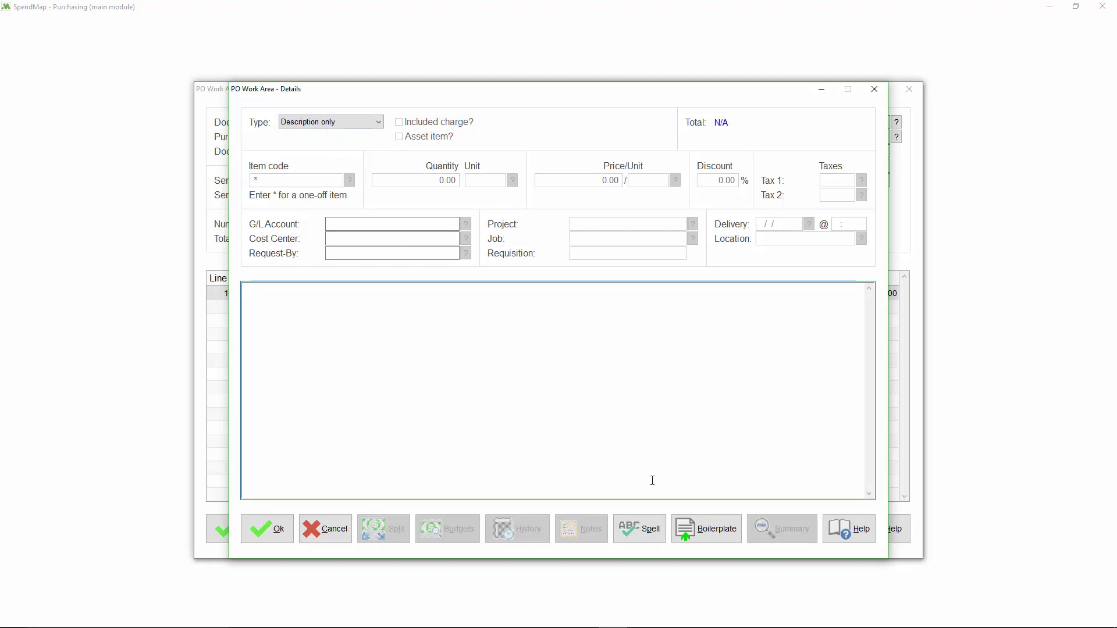
# Insert the BOIL1 boilerplate text into the line's description and save the line
pyautogui.click(706, 529)
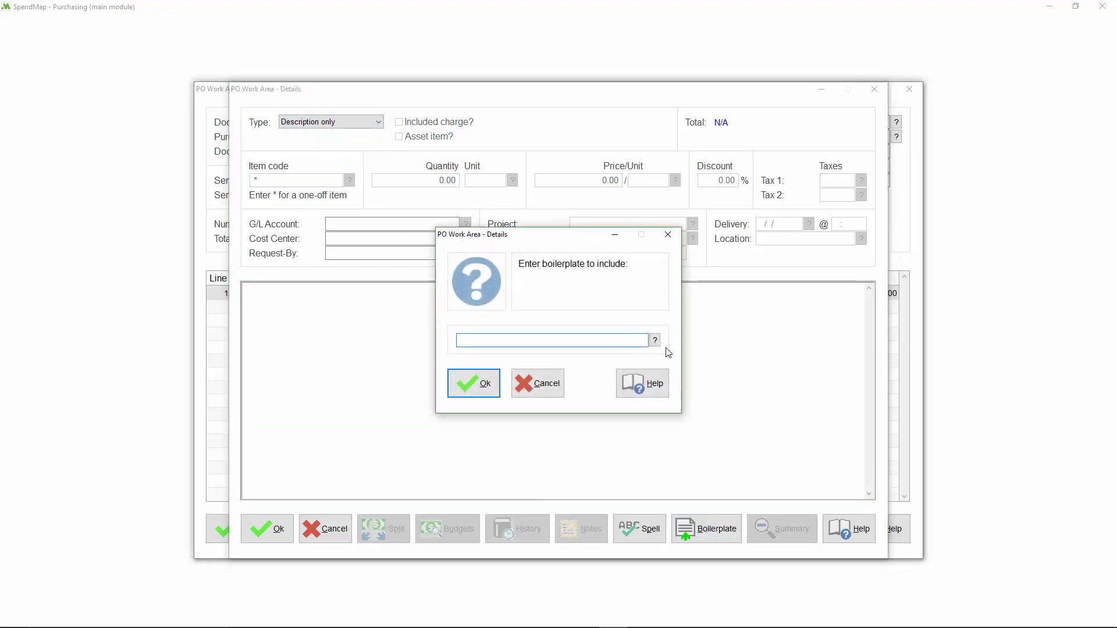
pyautogui.click(655, 341)
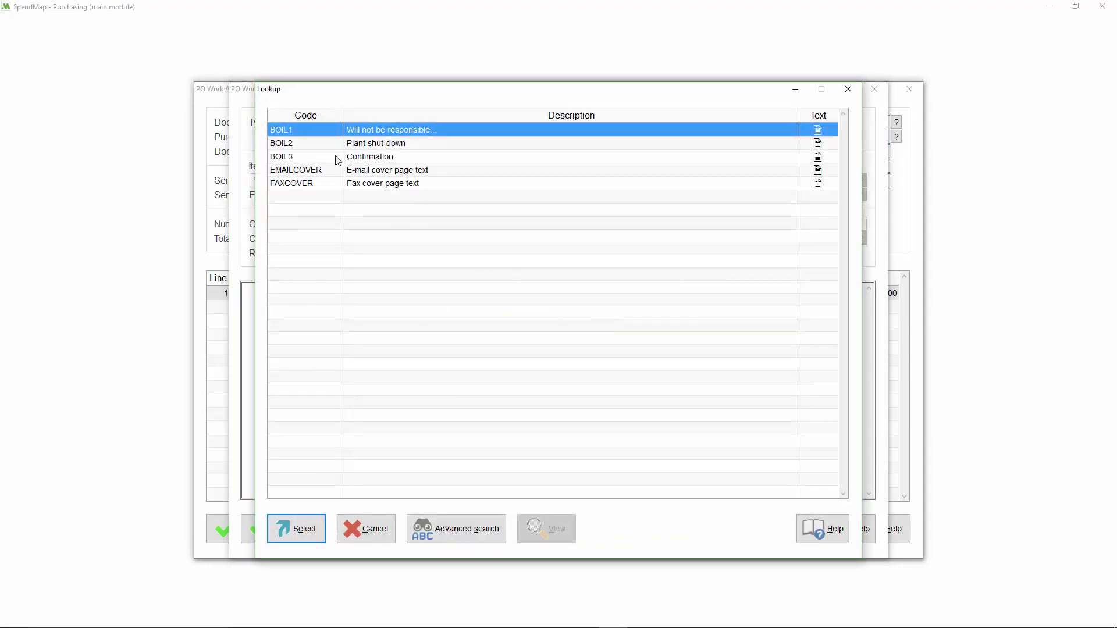
pyautogui.click(338, 157)
pyautogui.click(335, 143)
pyautogui.click(334, 129)
pyautogui.doubleClick(334, 129)
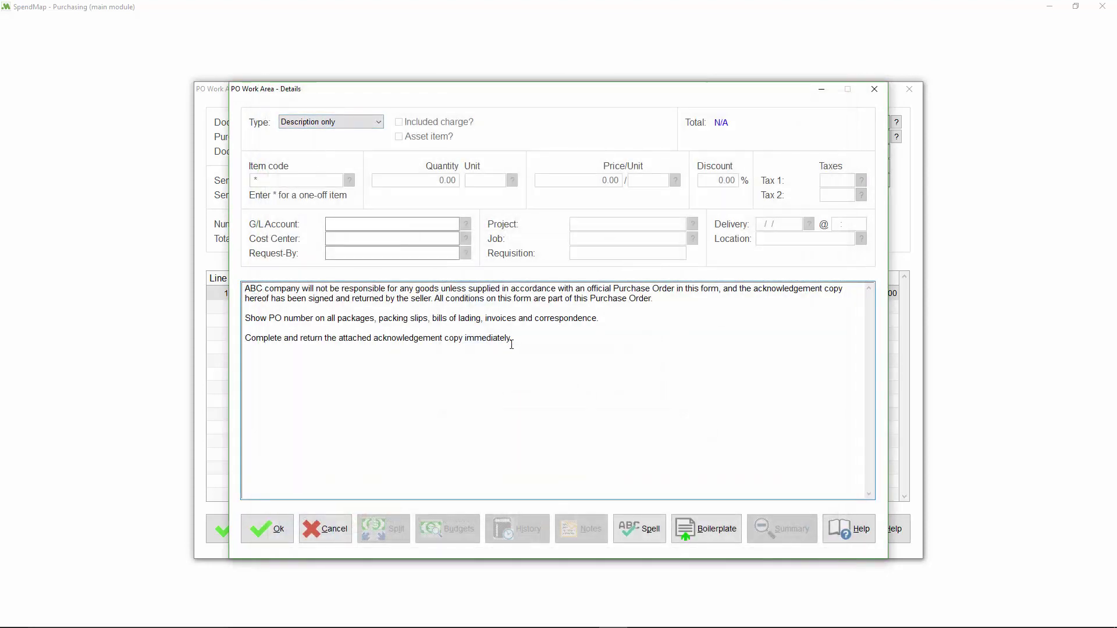
pyautogui.click(289, 525)
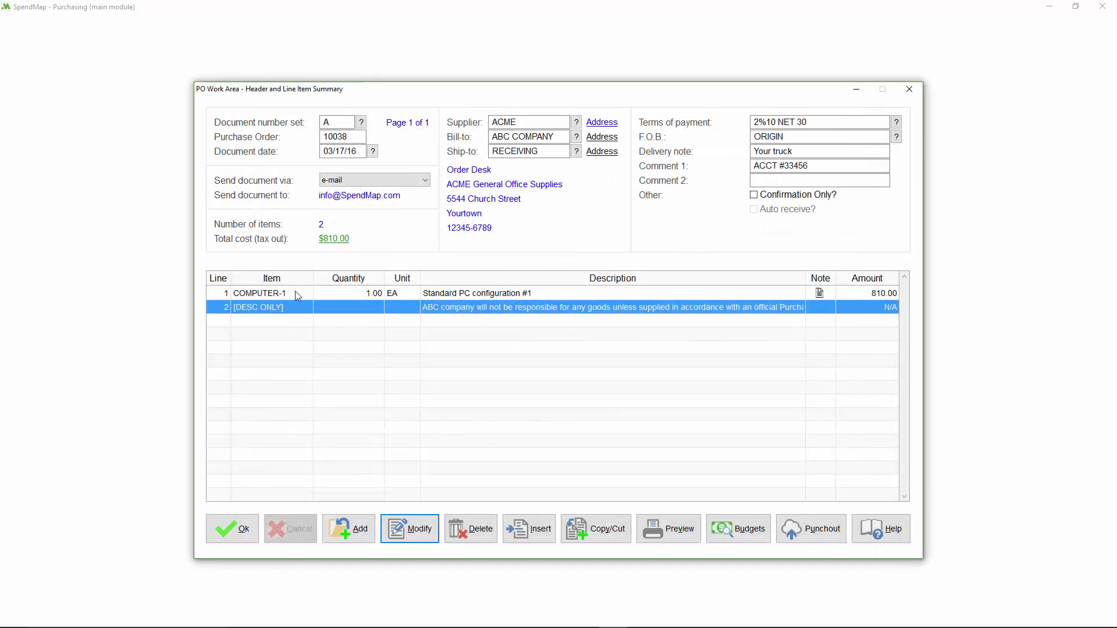
# Check the COMPUTER-1 and description-only lines, then close PO 10038 back to the list
pyautogui.click(296, 295)
pyautogui.click(297, 307)
pyautogui.click(241, 527)
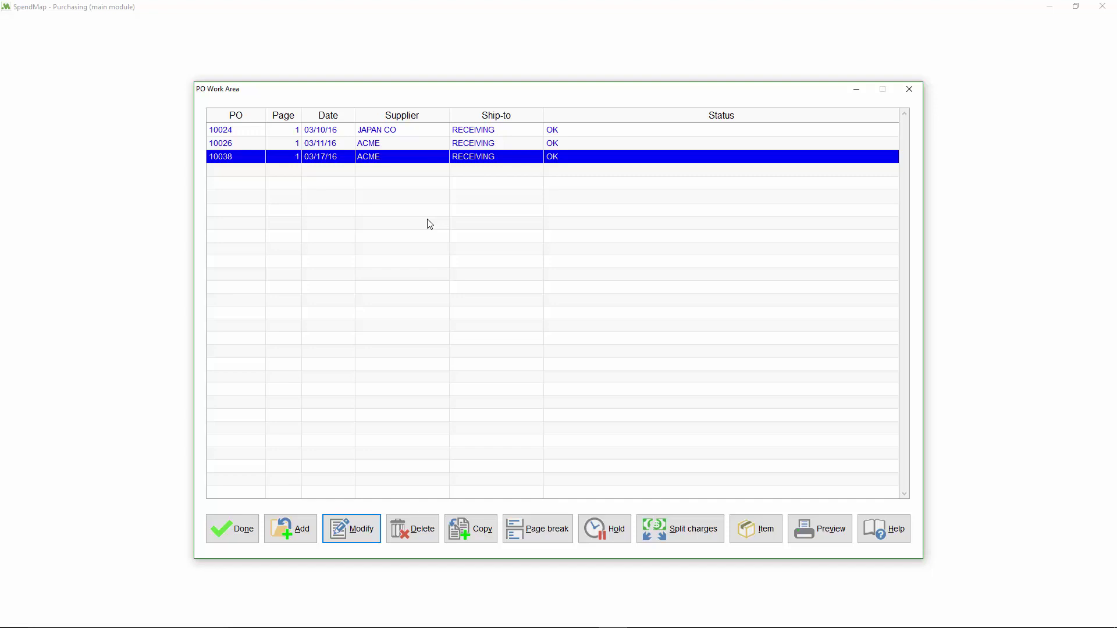
pyautogui.click(772, 541)
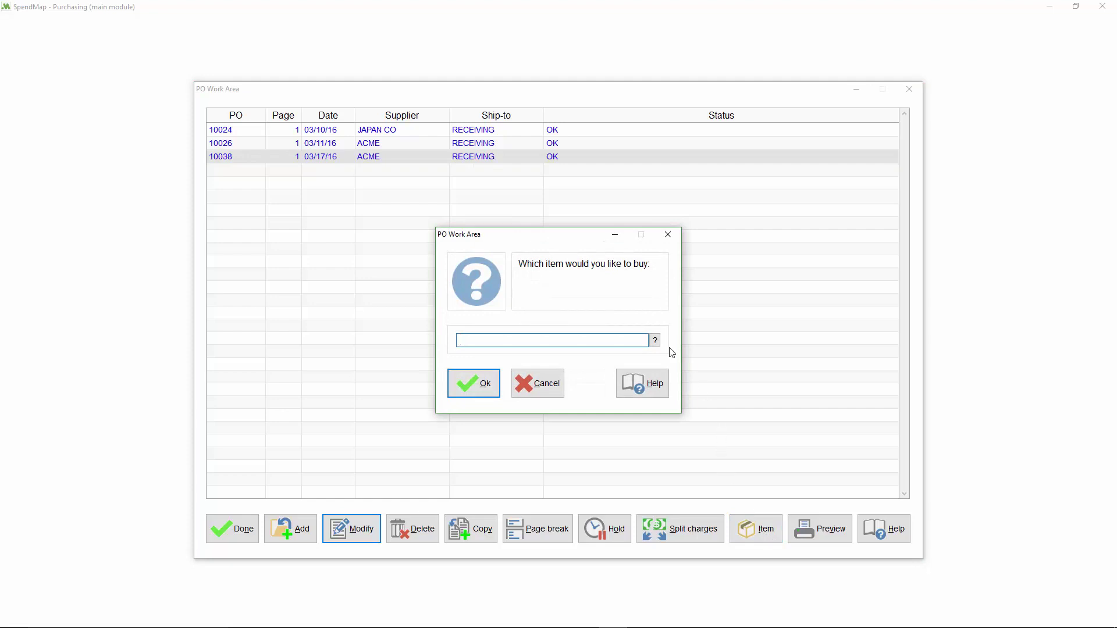
pyautogui.click(654, 340)
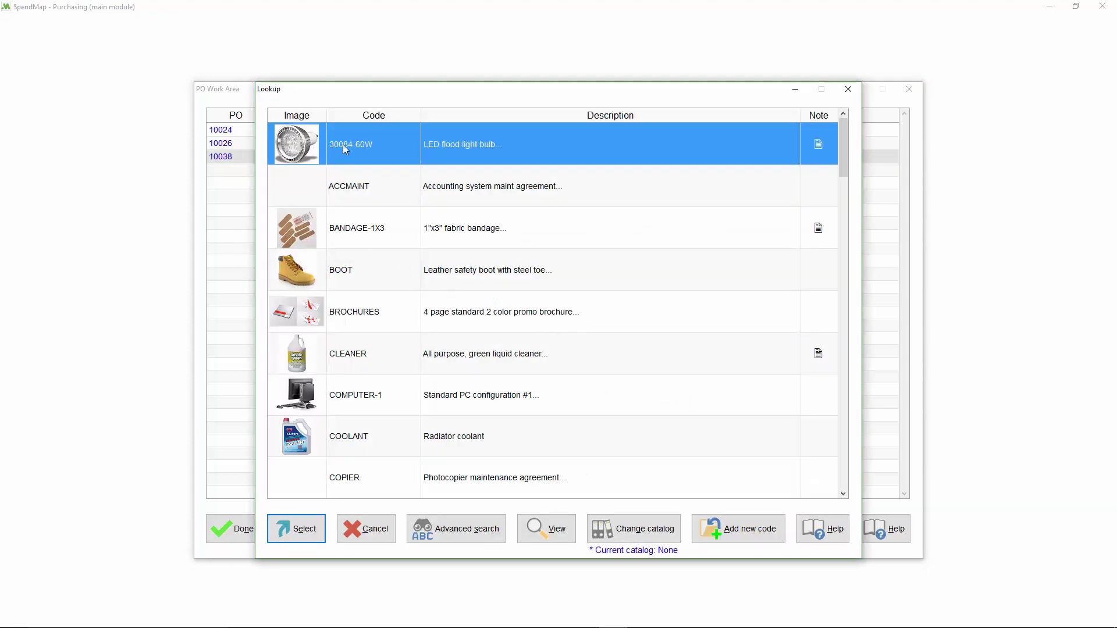
pyautogui.doubleClick(363, 150)
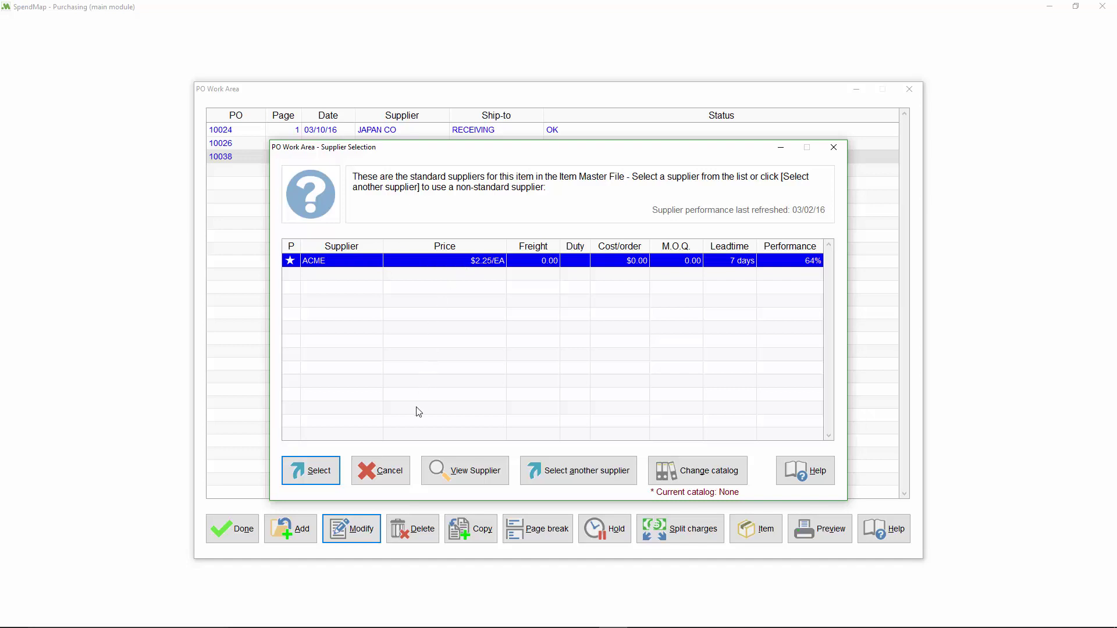
pyautogui.click(383, 472)
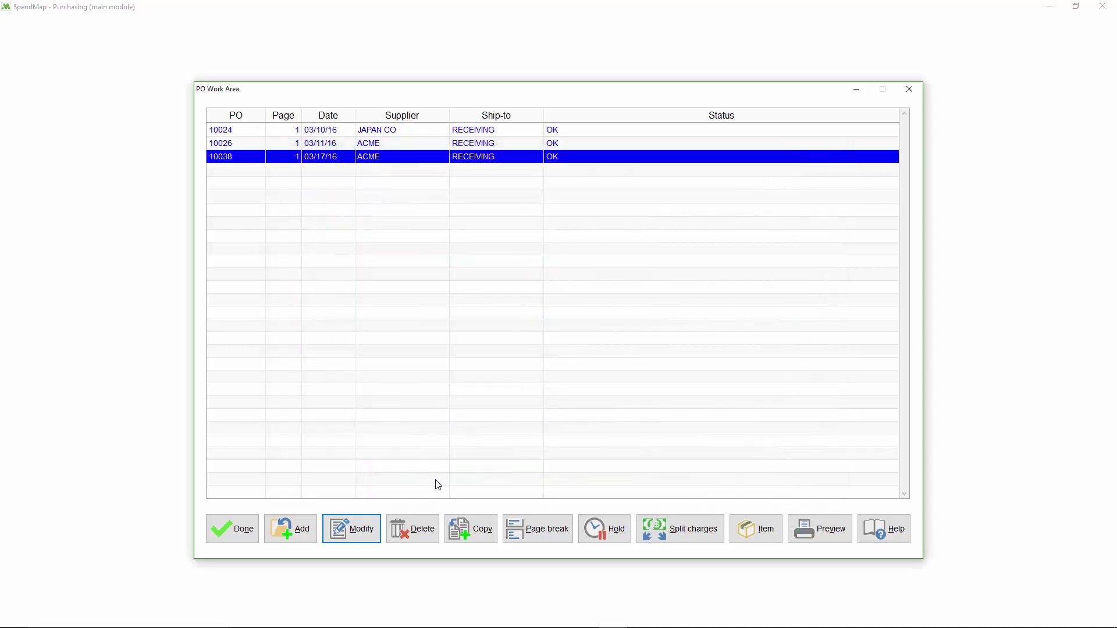
pyautogui.click(480, 542)
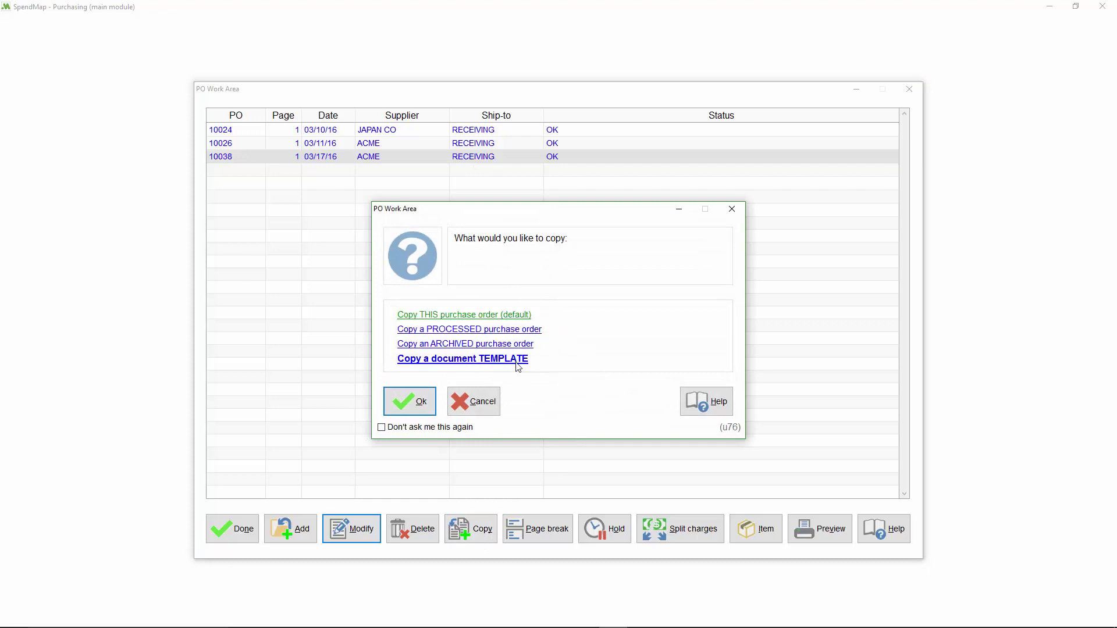
pyautogui.click(482, 407)
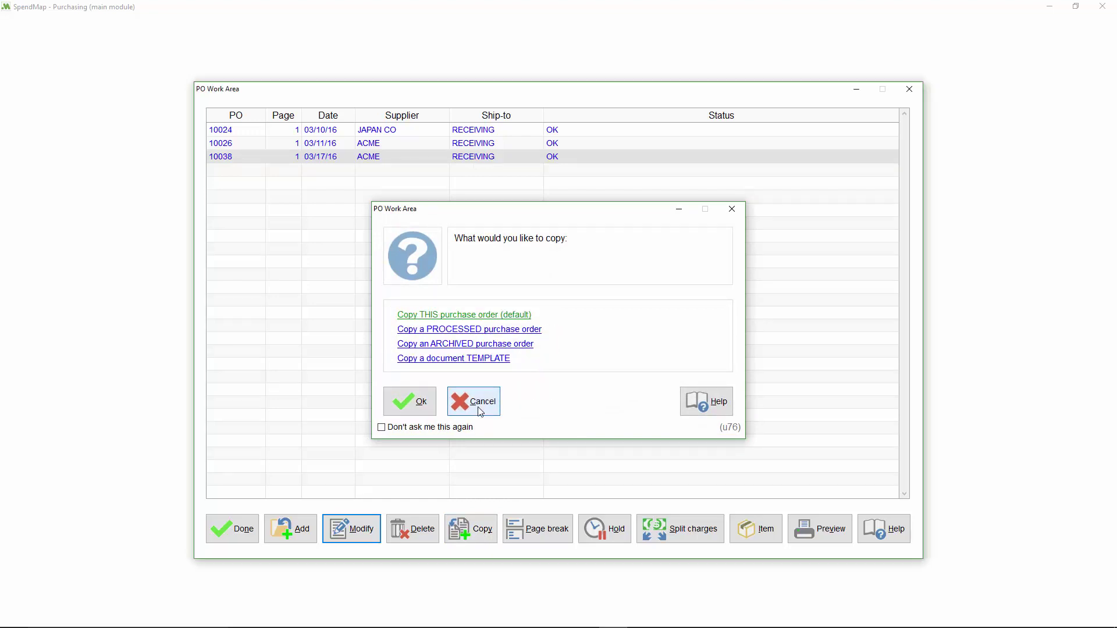
# Exit the PO Work Area, deferring the new orders with Later, then bring up its F1 help topic
pyautogui.click(239, 539)
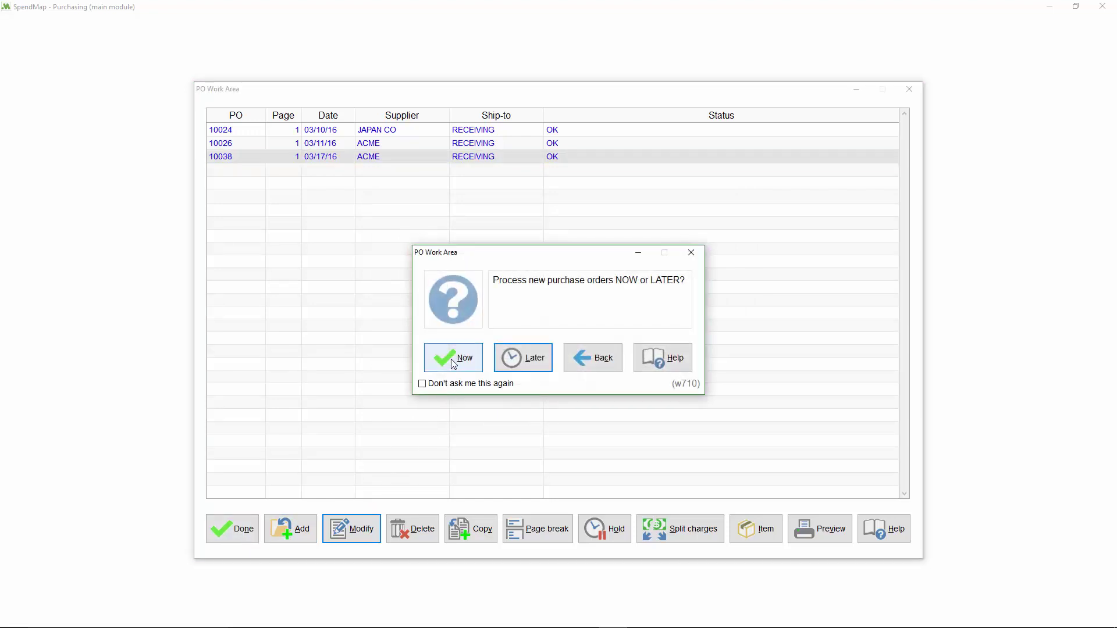
pyautogui.click(528, 369)
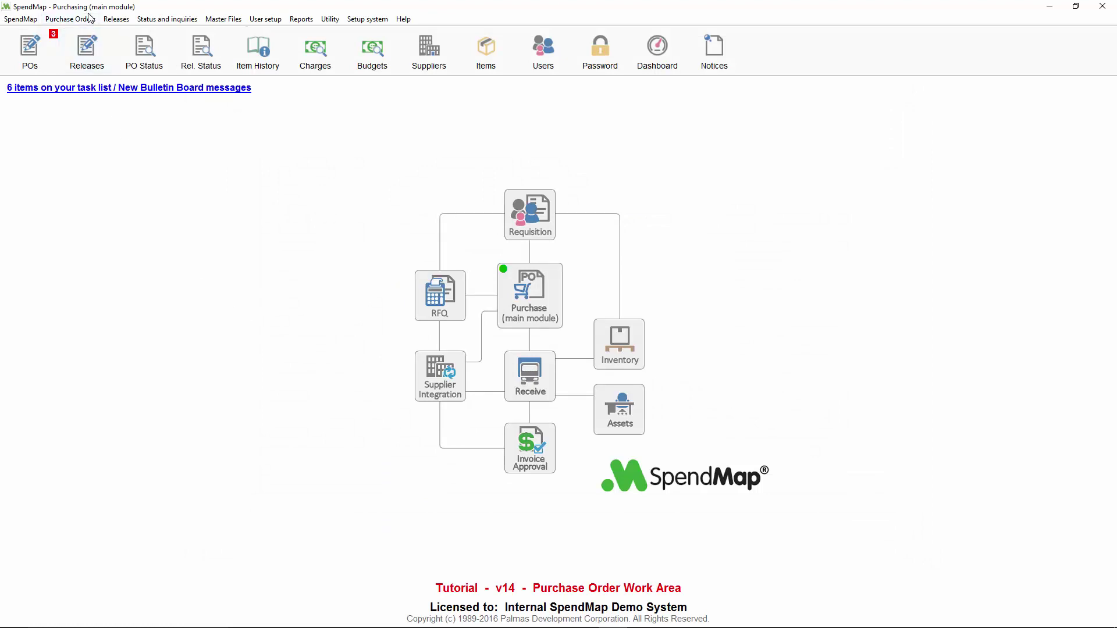
pyautogui.click(91, 20)
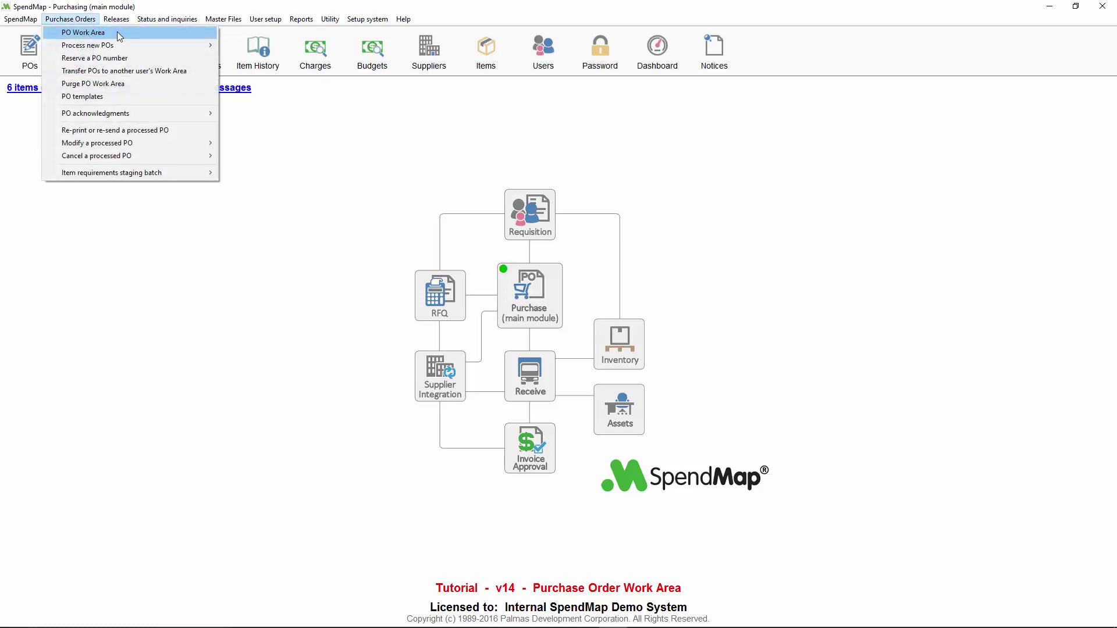
pyautogui.press('F1')
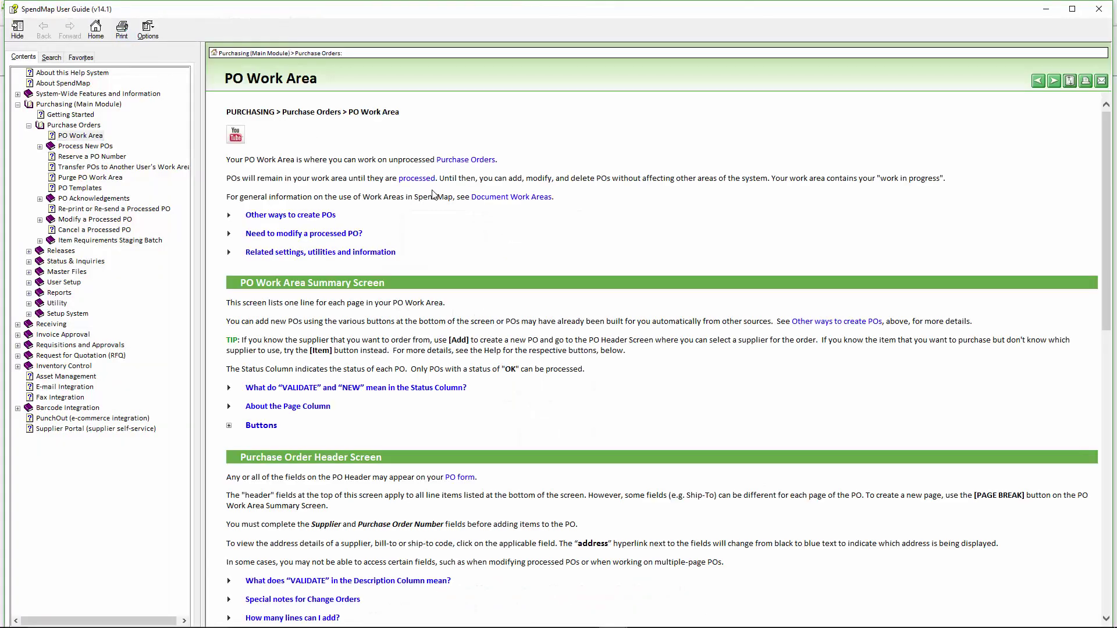